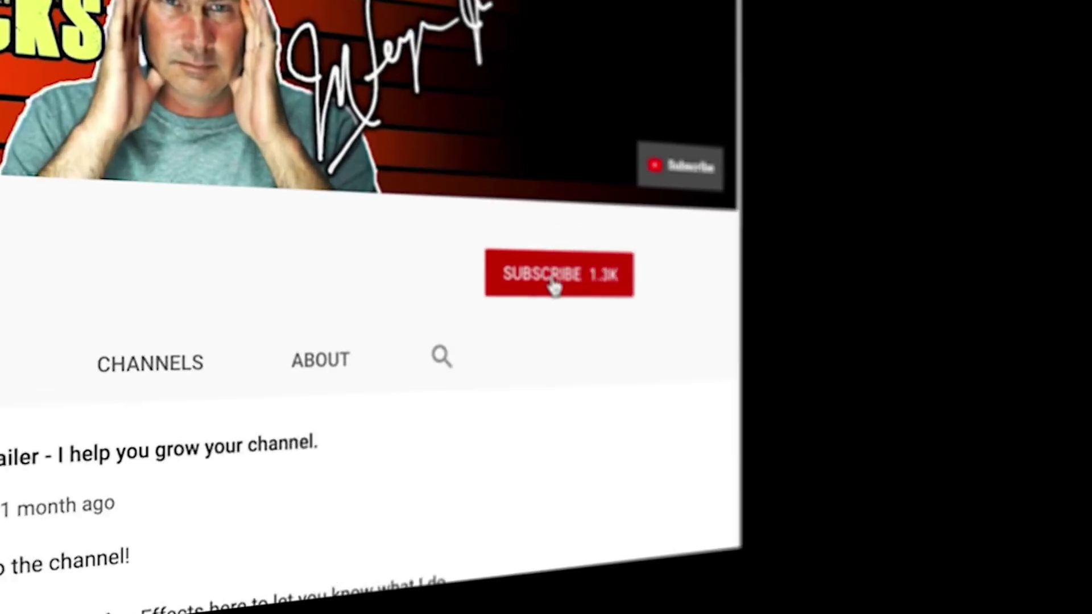
- Subscribe to the YouTube channel and set the bell to notify for all new videos
{"action": "left_click", "coordinate": [853, 221]}
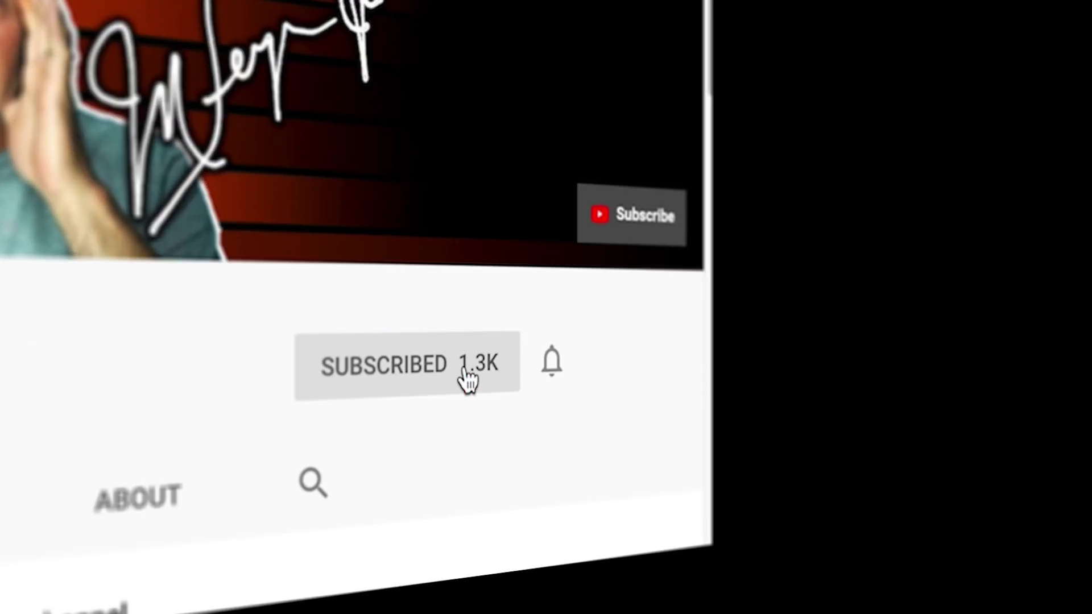
{"action": "left_click", "coordinate": [553, 364]}
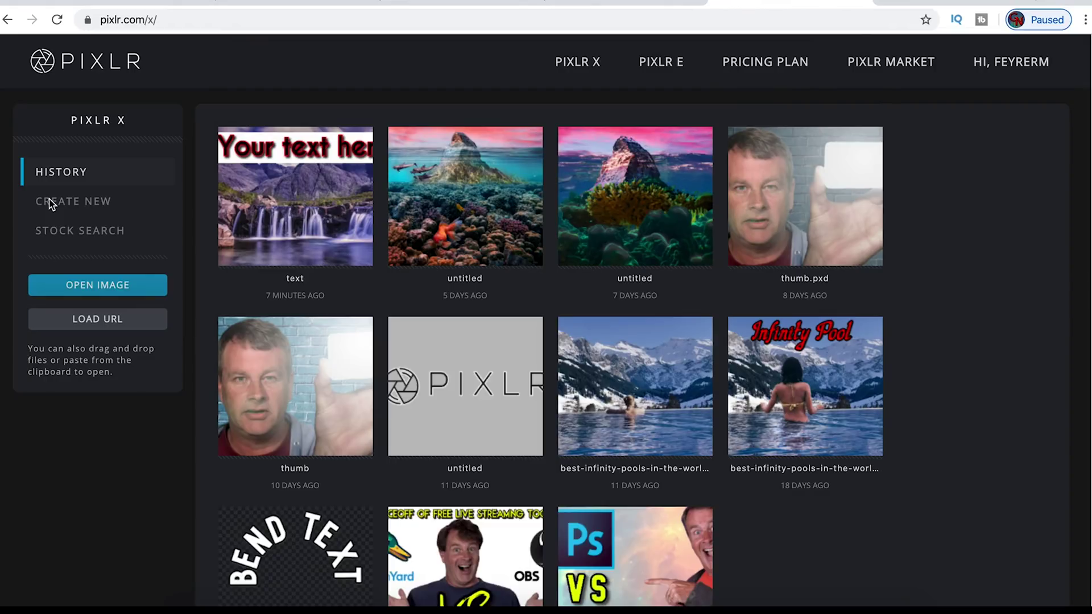
- Create a new Full HD 1920×1080 image named Overlay with Background off
{"action": "left_click", "coordinate": [51, 204]}
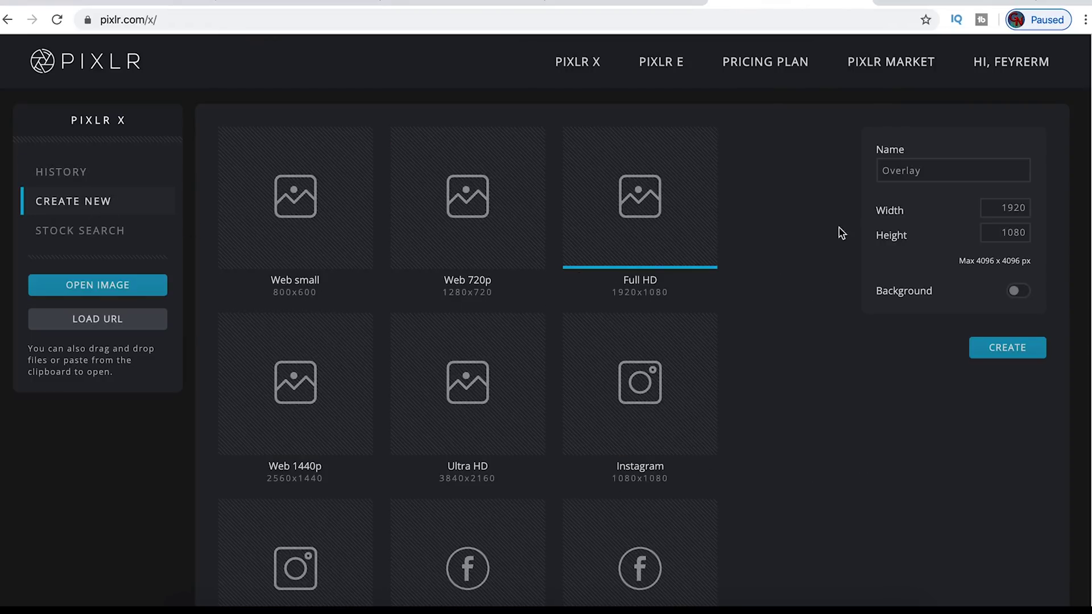
{"action": "left_click", "coordinate": [934, 172]}
{"action": "left_click", "coordinate": [1027, 379]}
{"action": "left_click", "coordinate": [1016, 349]}
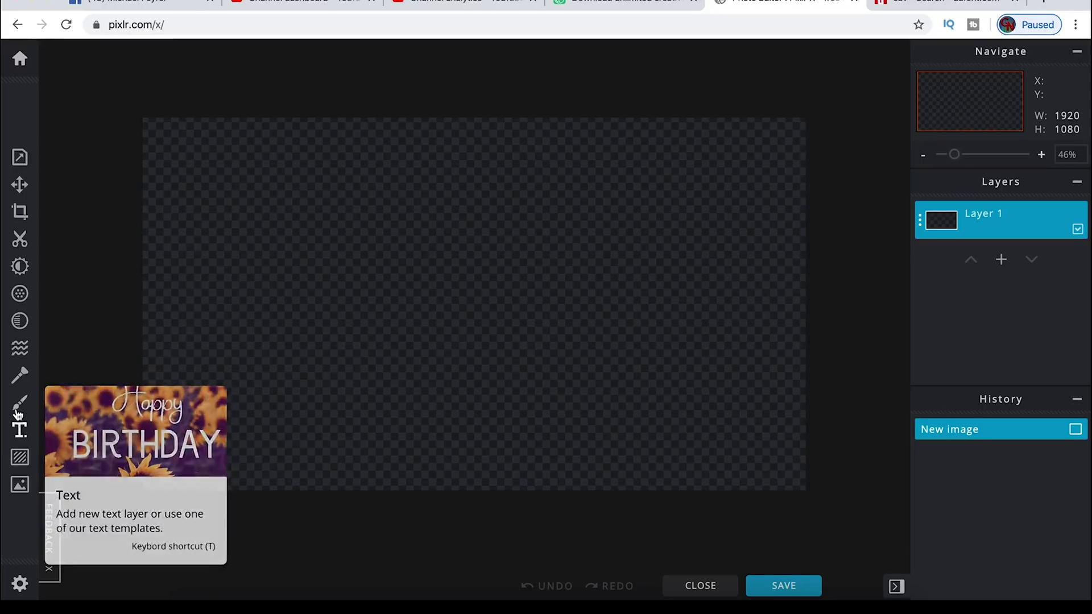
{"action": "left_click", "coordinate": [18, 405]}
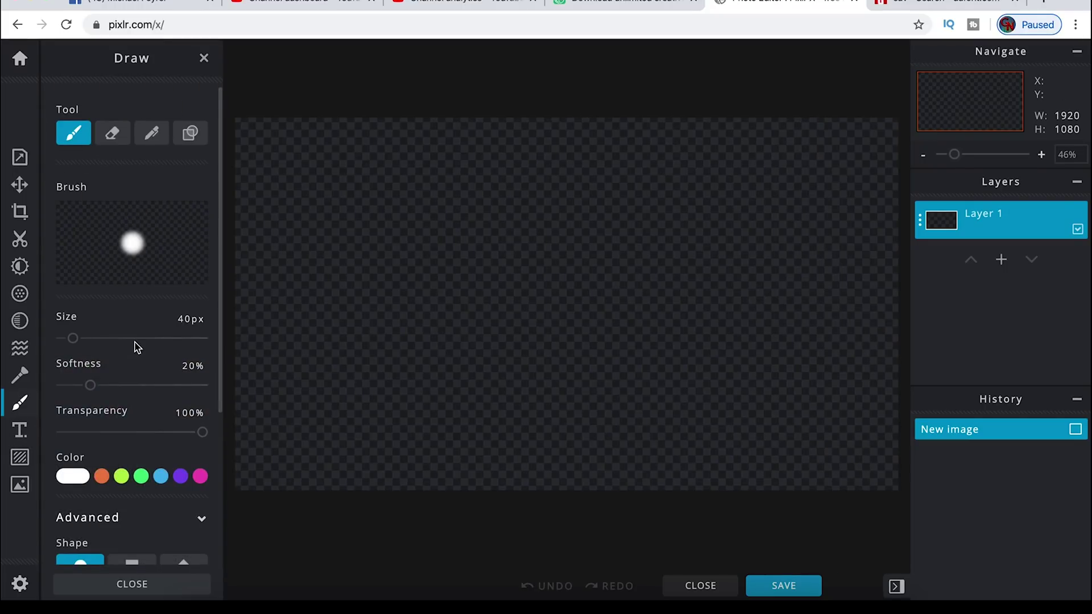
- Draw a white rectangle over the whole canvas and rename Layer 1 to Background
{"action": "scroll", "coordinate": [139, 346], "scroll_direction": "down", "scroll_amount": 1}
{"action": "scroll", "coordinate": [139, 345], "scroll_direction": "up", "scroll_amount": 1}
{"action": "left_click", "coordinate": [190, 133]}
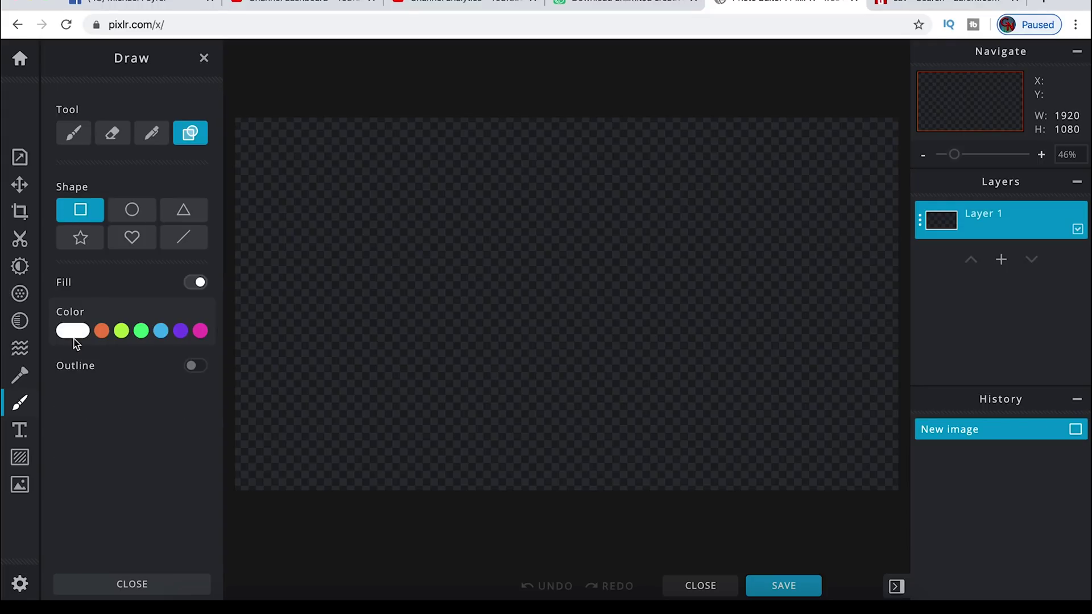
{"action": "left_click_drag", "start_coordinate": [232, 114], "coordinate": [906, 499]}
{"action": "left_click", "coordinate": [919, 220]}
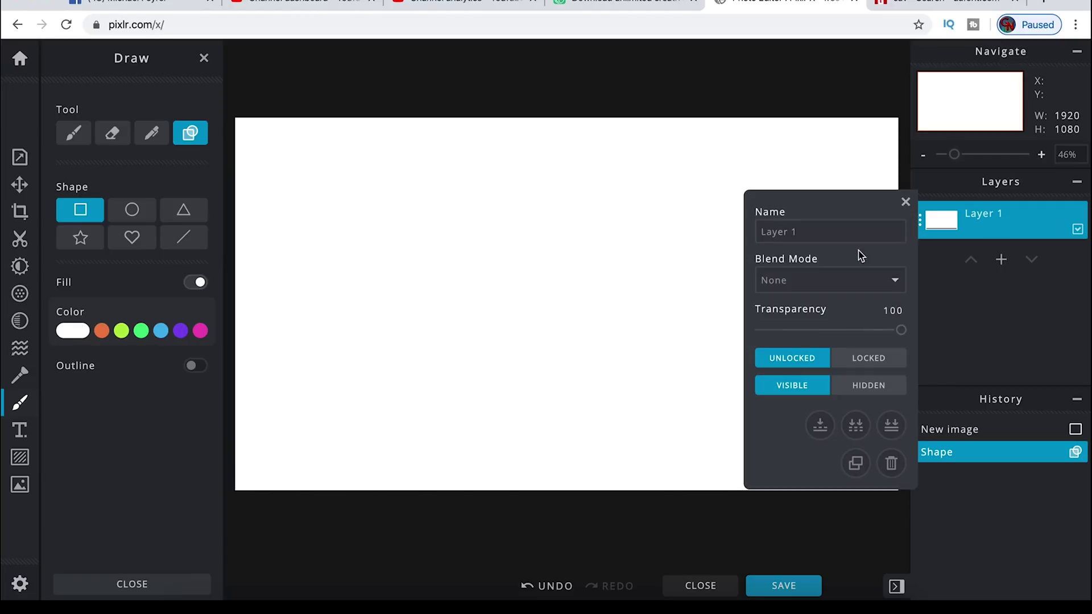
{"action": "type", "text": "Background"}
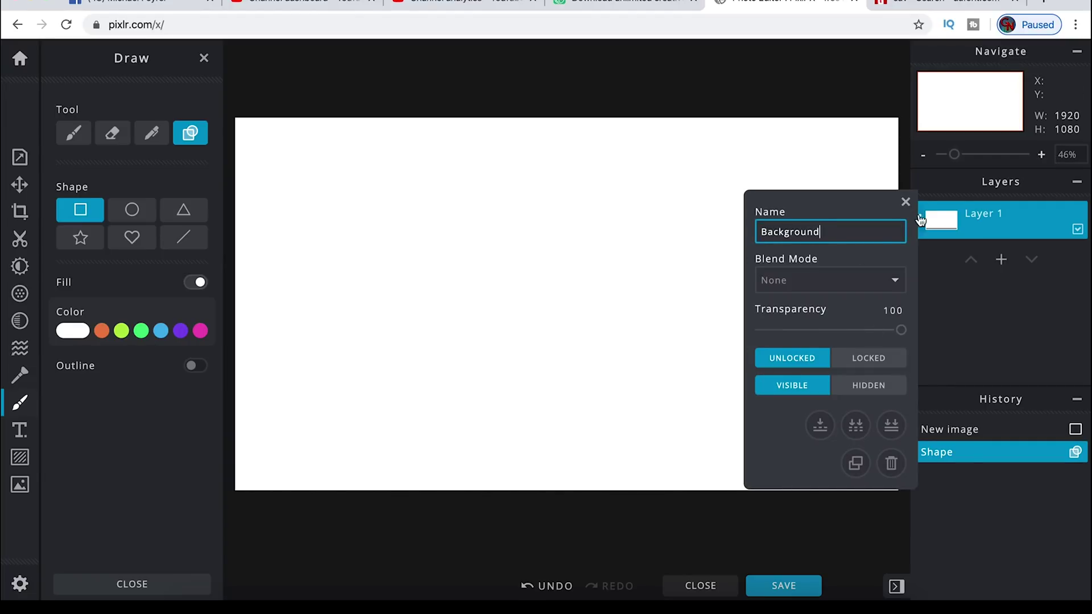
{"action": "left_click", "coordinate": [905, 202]}
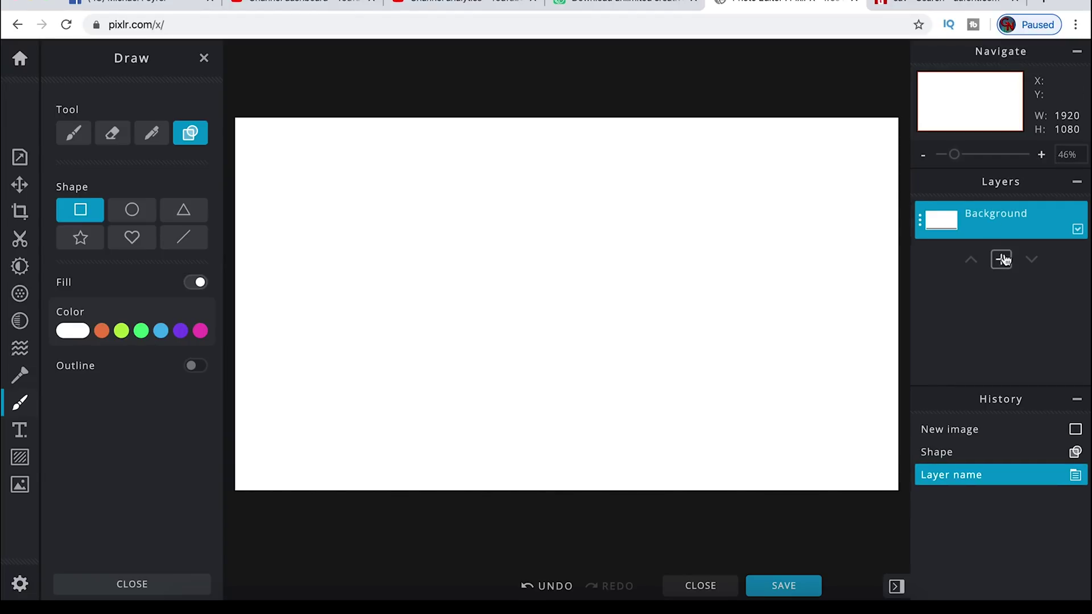
- Add an empty layer above Background and name it Boxes
{"action": "left_click", "coordinate": [1000, 259]}
{"action": "left_click", "coordinate": [449, 349]}
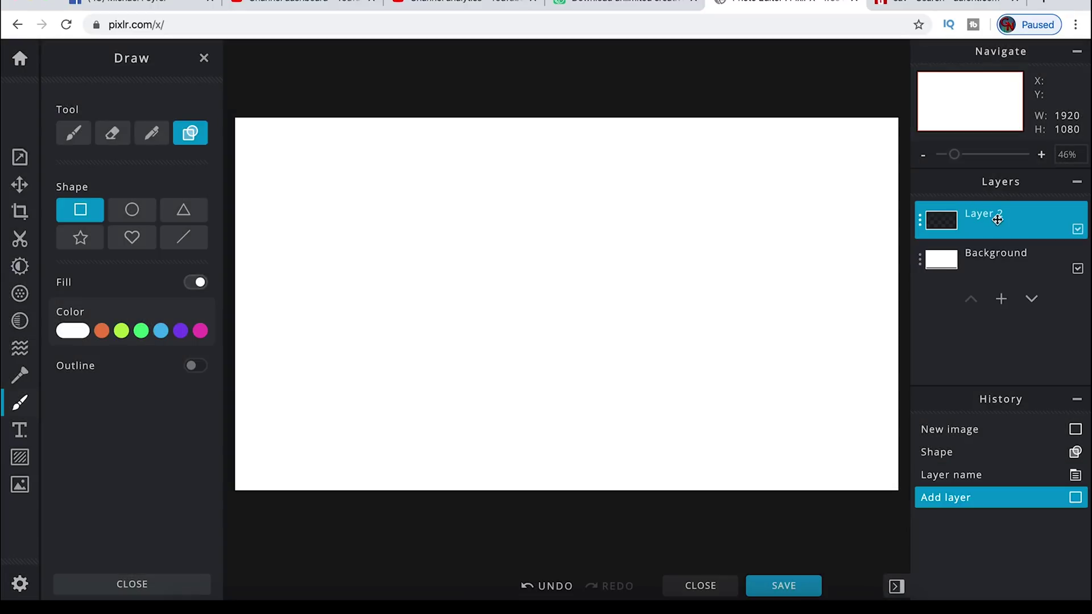
{"action": "left_click", "coordinate": [927, 223]}
{"action": "type", "text": "Boxes"}
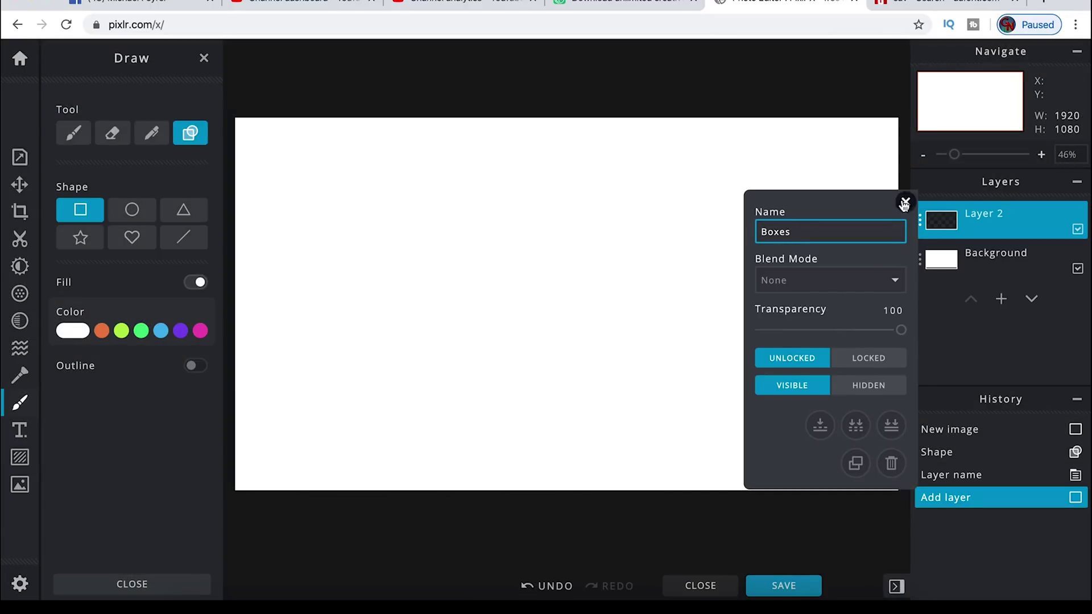
{"action": "left_click", "coordinate": [905, 201]}
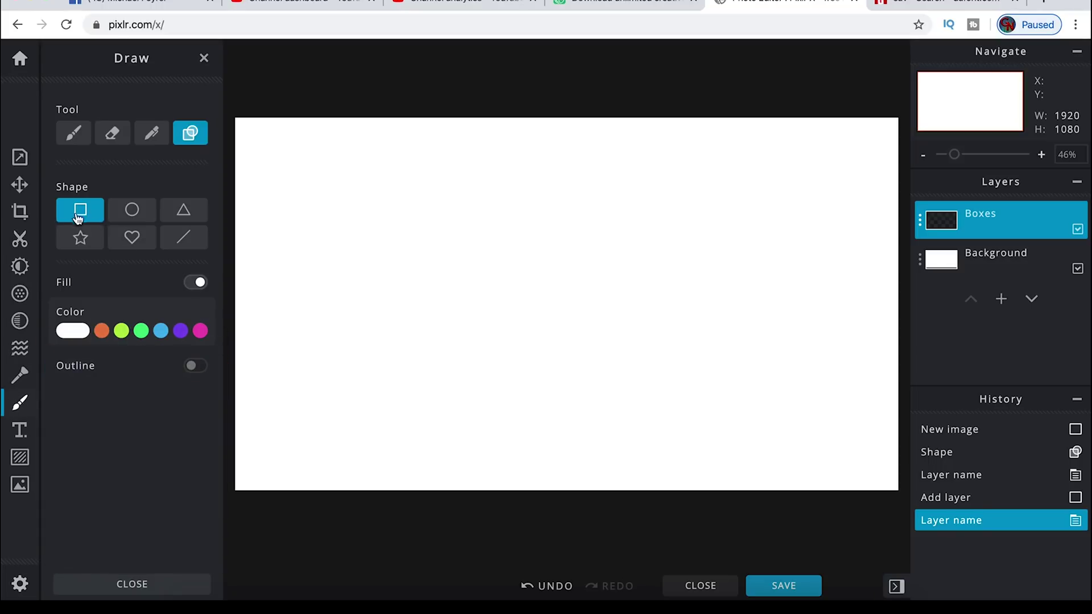
- Set shapes to no fill with a red #FF0000 outline and draw the left box
{"action": "left_click", "coordinate": [196, 283]}
{"action": "left_click", "coordinate": [195, 309]}
{"action": "left_click", "coordinate": [72, 401]}
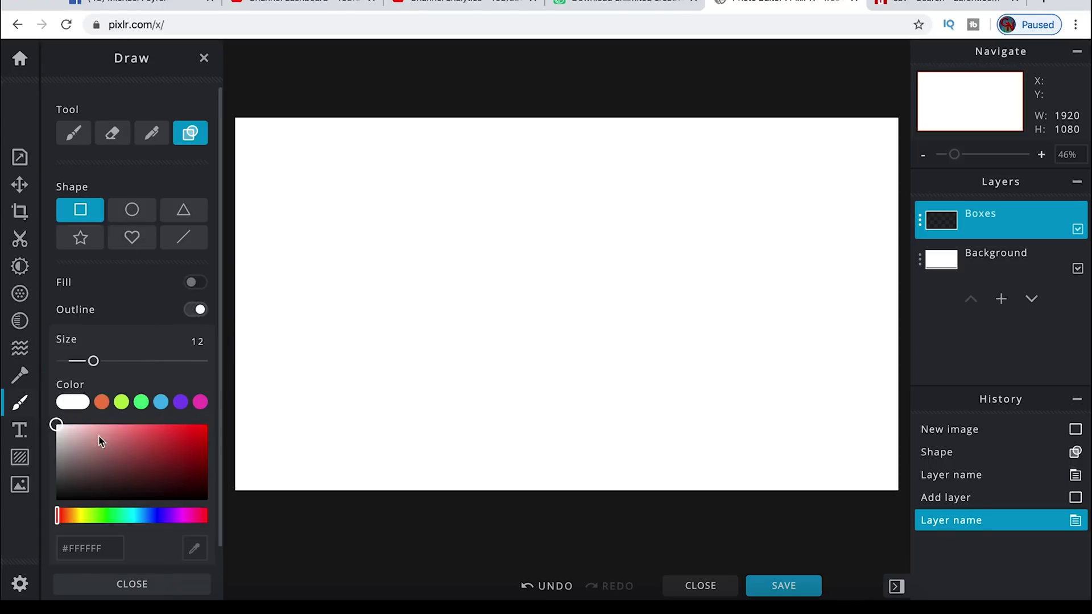
{"action": "left_click", "coordinate": [208, 425]}
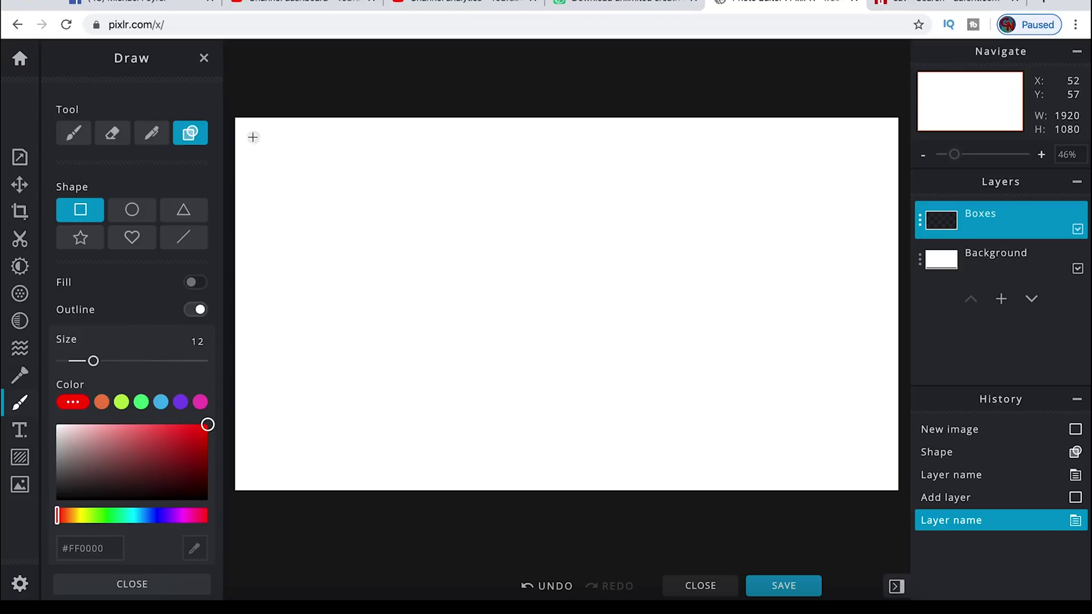
{"action": "left_click_drag", "start_coordinate": [249, 133], "coordinate": [556, 427]}
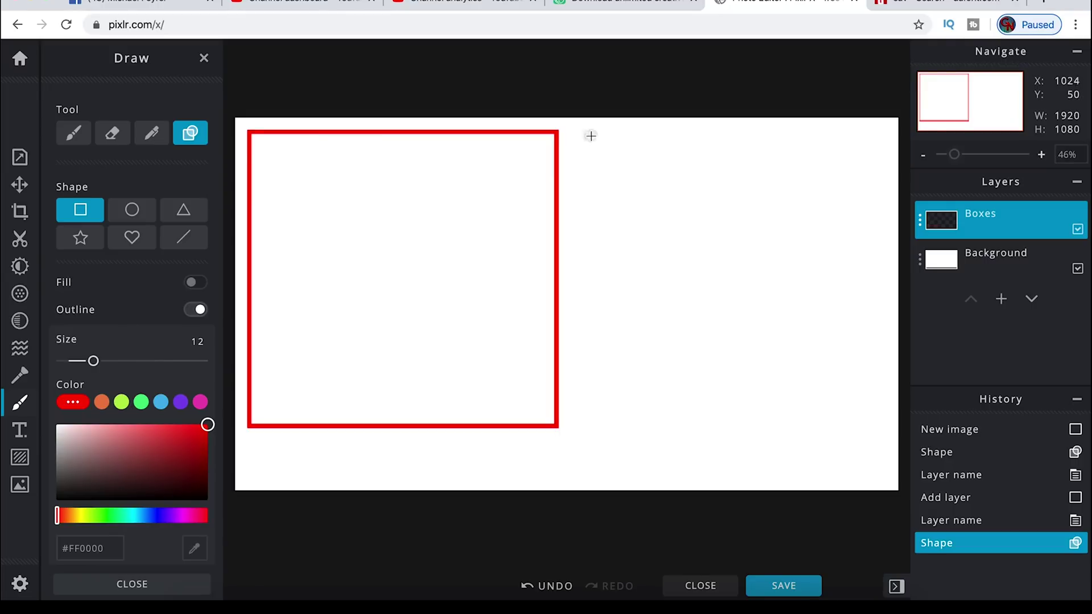
- Draw the right red box, redrawing it after an undo, and nudge the Boxes layer into alignment
{"action": "left_click_drag", "start_coordinate": [591, 132], "coordinate": [884, 427]}
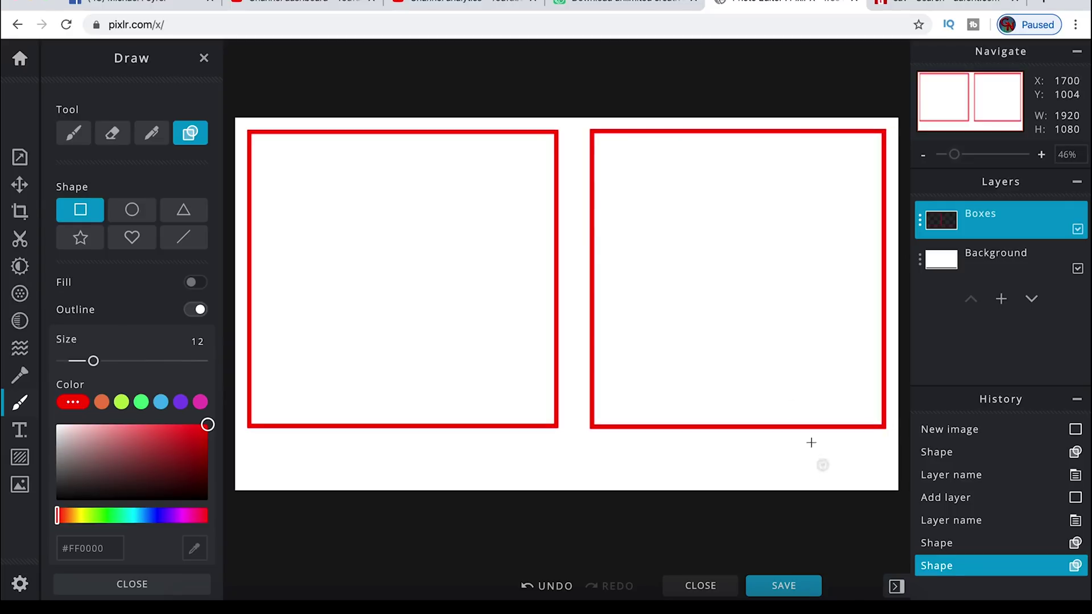
{"action": "left_click", "coordinate": [989, 543]}
{"action": "left_click_drag", "start_coordinate": [589, 138], "coordinate": [888, 427]}
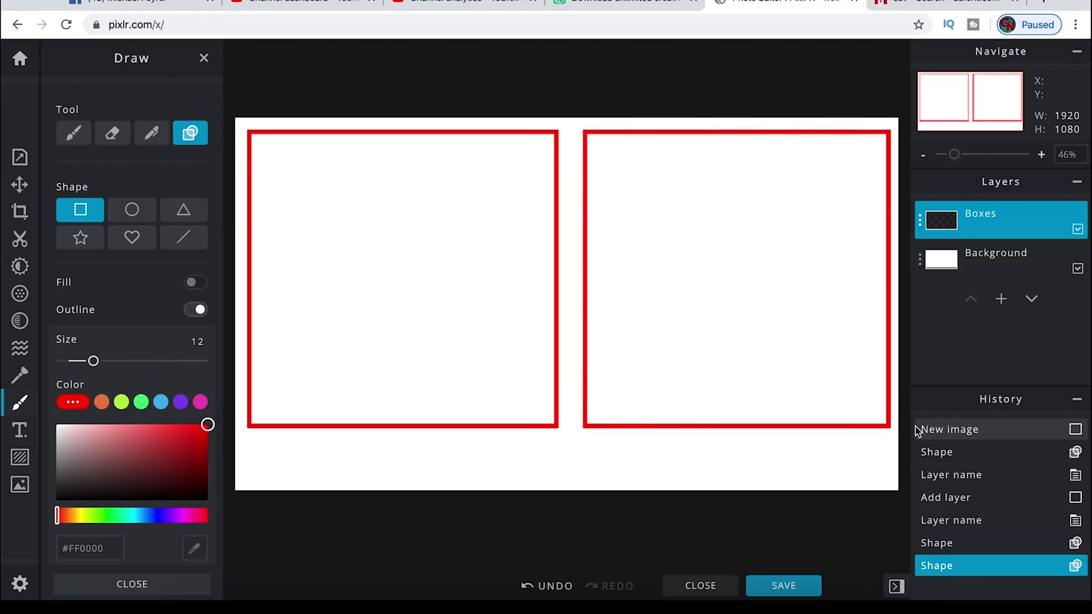
{"action": "left_click", "coordinate": [19, 184]}
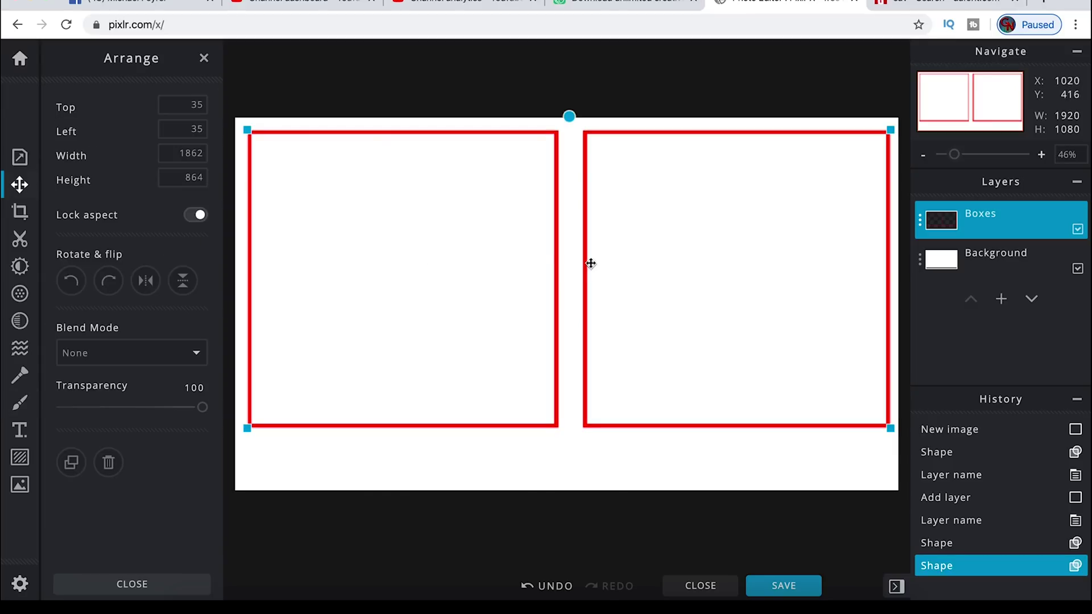
{"action": "left_click_drag", "start_coordinate": [586, 272], "coordinate": [580, 270]}
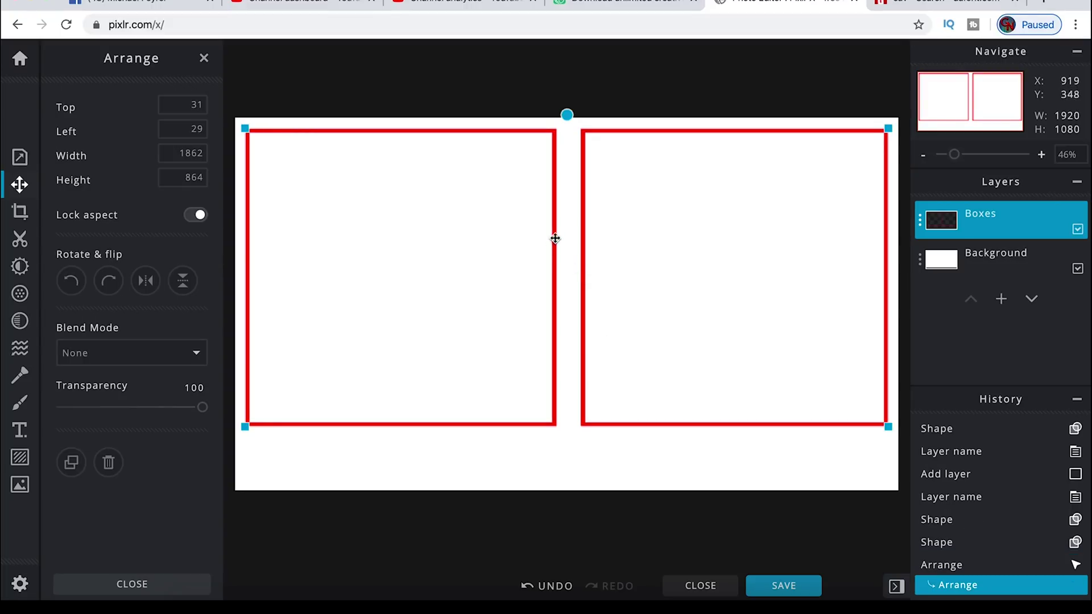
{"action": "left_click", "coordinate": [20, 239]}
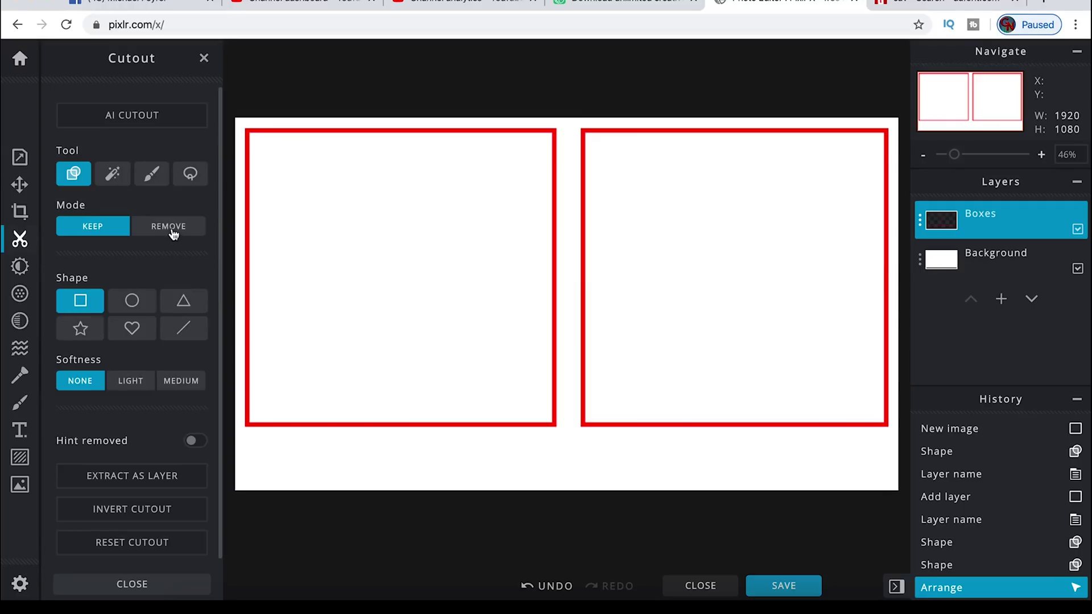
- In REMOVE mode, cut rectangles out of the Background layer inside the left and right boxes
{"action": "left_click", "coordinate": [172, 230]}
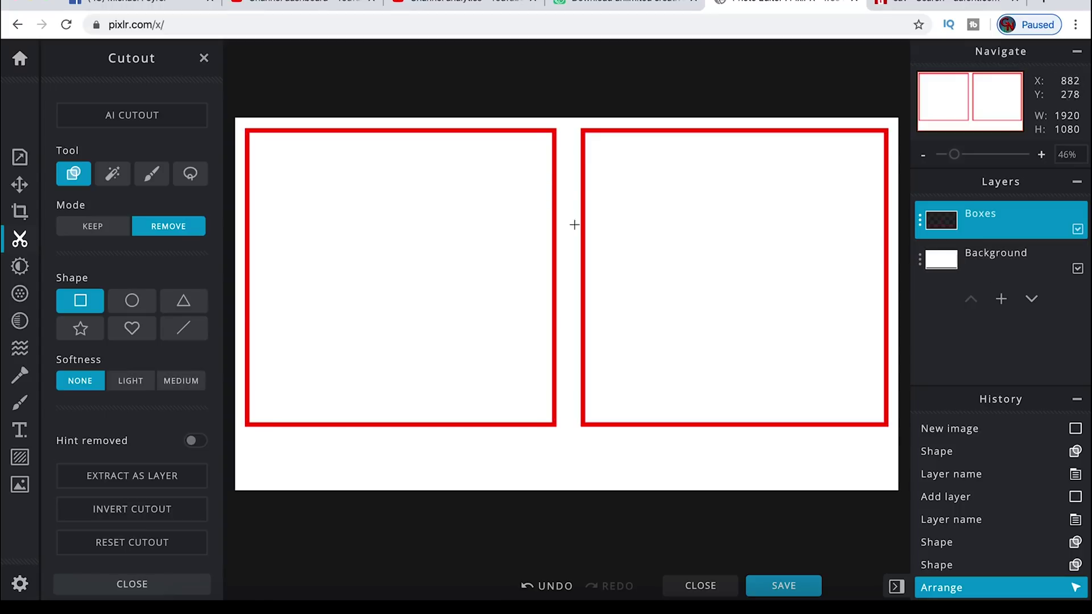
{"action": "left_click", "coordinate": [1024, 253]}
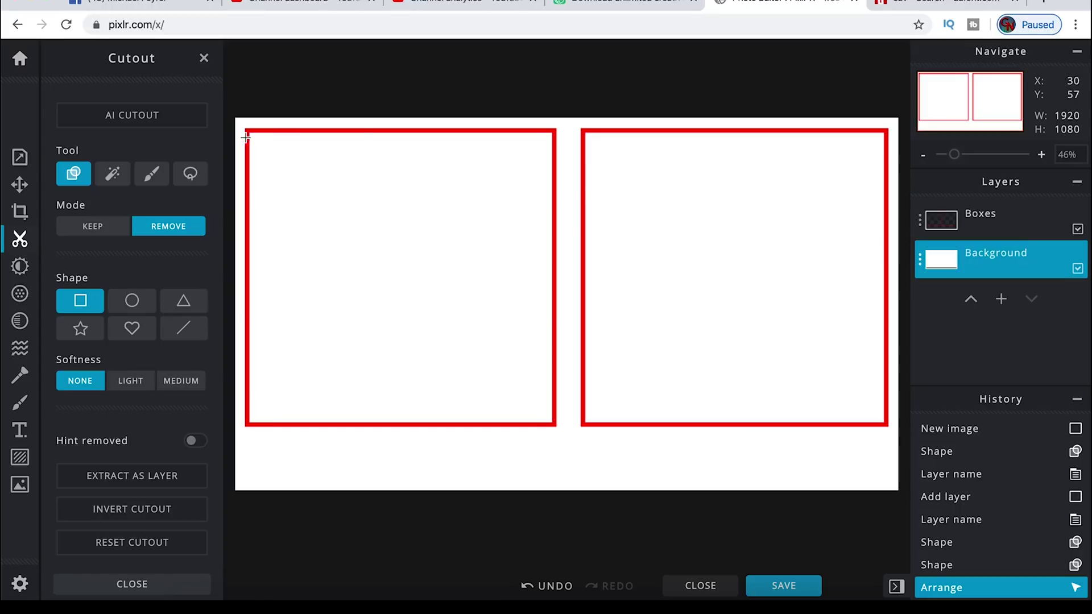
{"action": "left_click_drag", "start_coordinate": [512, 399], "coordinate": [552, 423]}
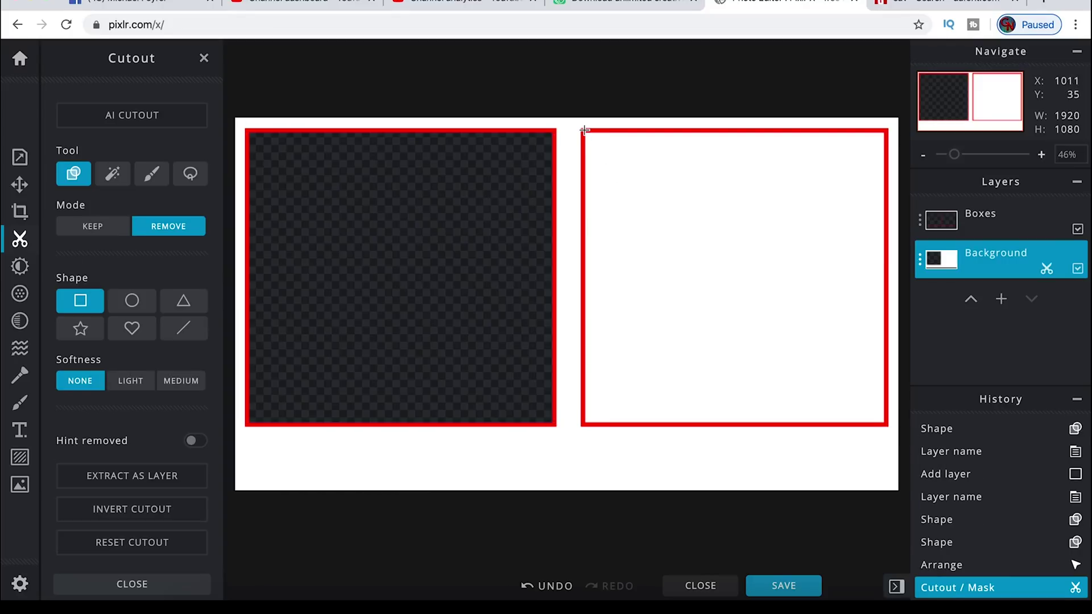
{"action": "left_click_drag", "start_coordinate": [583, 131], "coordinate": [884, 423]}
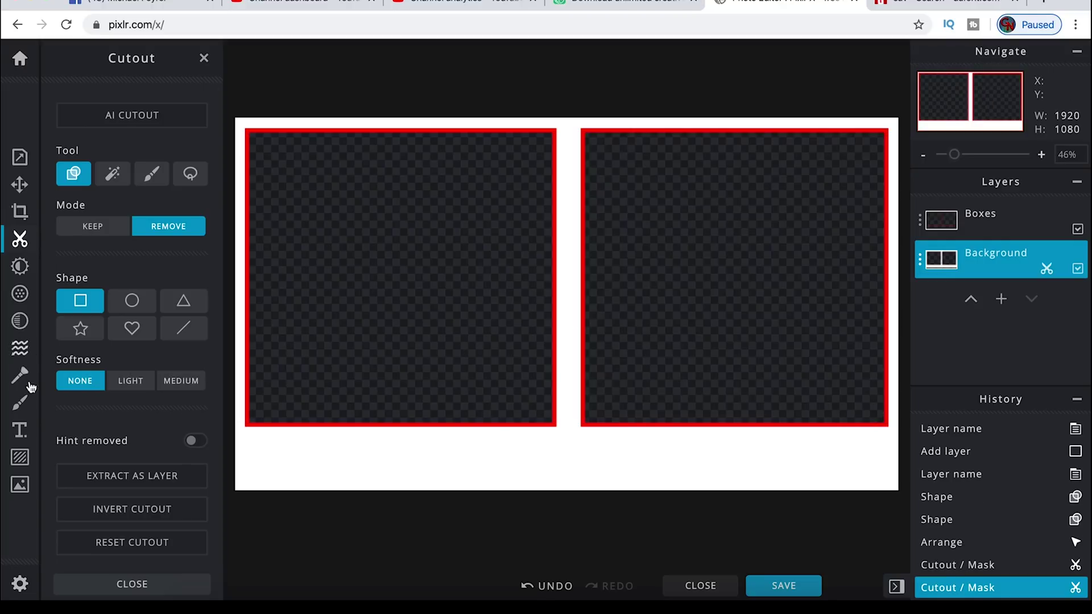
{"action": "left_click", "coordinate": [20, 430]}
{"action": "left_click", "coordinate": [333, 459]}
- Set the text font to Daddy Day and type the creator's name
{"action": "left_click", "coordinate": [121, 417]}
{"action": "scroll", "coordinate": [150, 333], "scroll_direction": "down", "scroll_amount": 10}
{"action": "scroll", "coordinate": [150, 333], "scroll_direction": "down", "scroll_amount": 10}
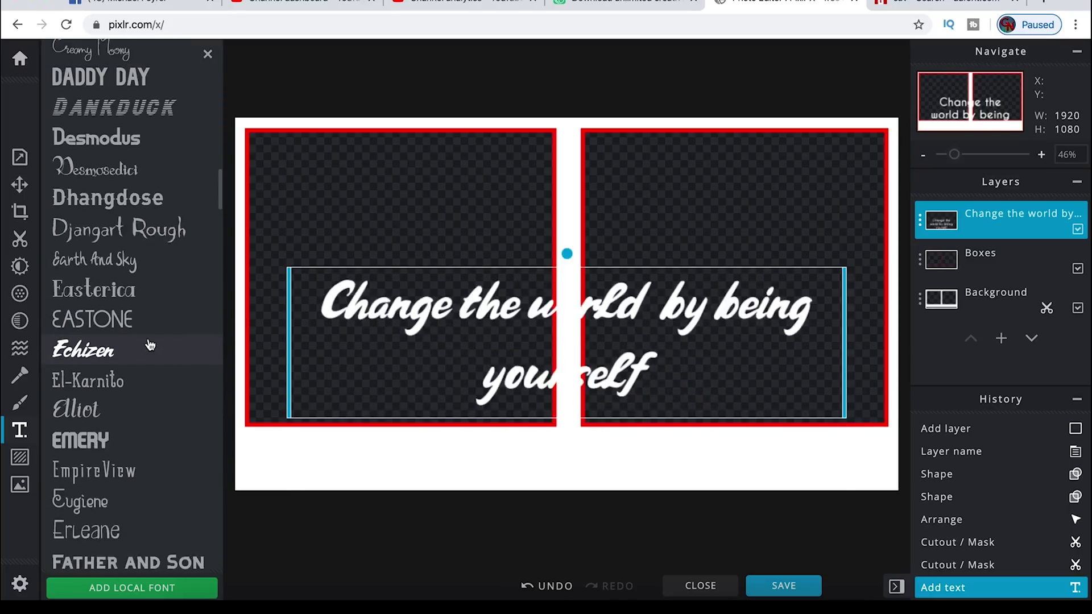
{"action": "left_click", "coordinate": [97, 70]}
{"action": "type", "text": "Michael Feyrer JR"}
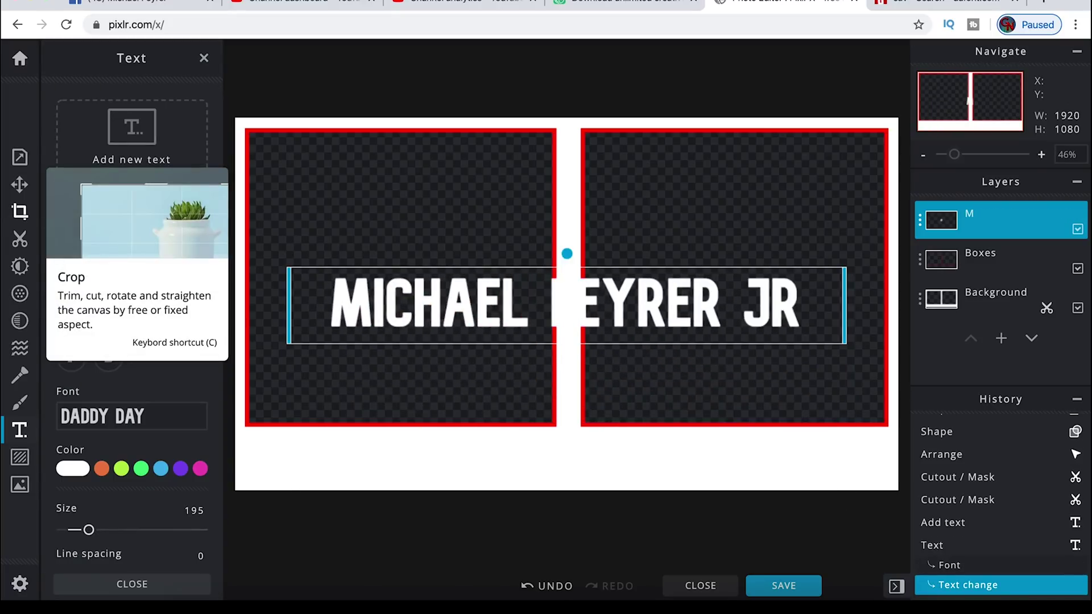
- Make the name red at size 114 and move it beneath the left box
{"action": "left_click", "coordinate": [73, 469]}
{"action": "left_click", "coordinate": [205, 493]}
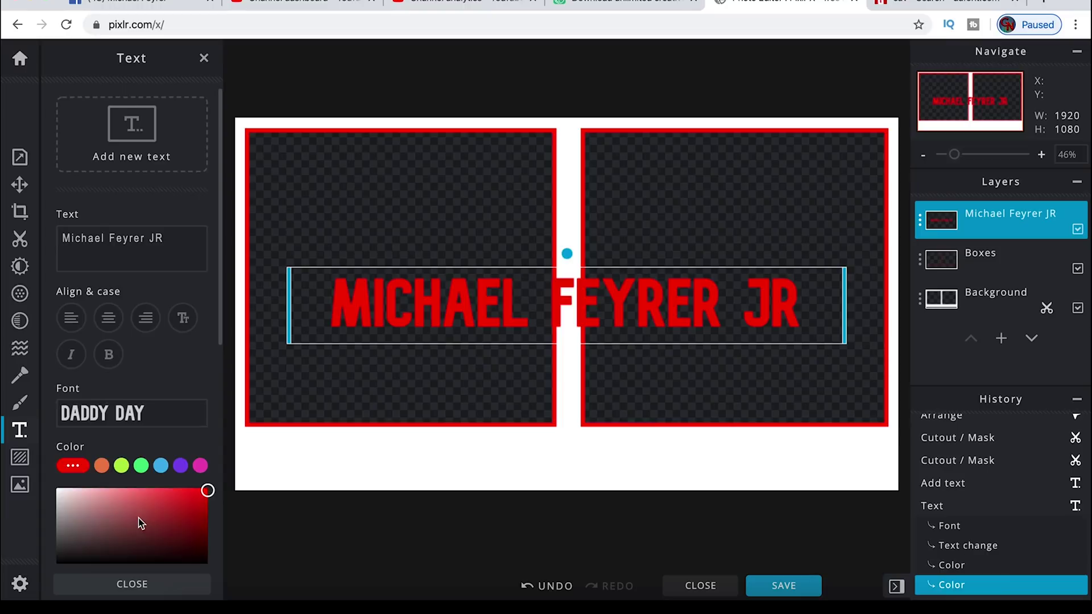
{"action": "scroll", "coordinate": [114, 484], "scroll_direction": "down", "scroll_amount": 3}
{"action": "left_click_drag", "start_coordinate": [86, 512], "coordinate": [77, 510]}
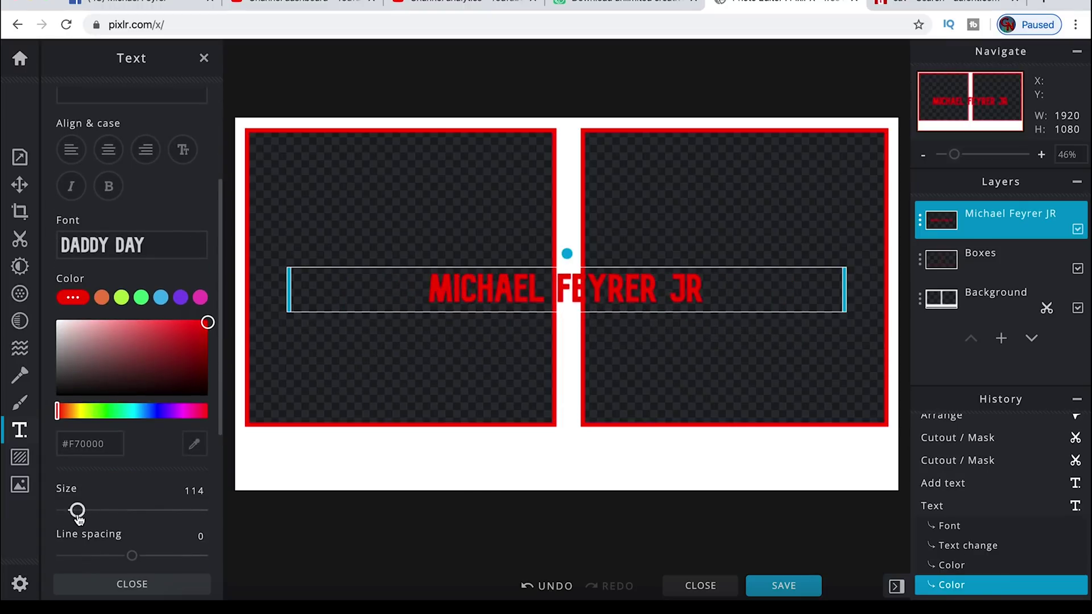
{"action": "left_click_drag", "start_coordinate": [463, 305], "coordinate": [304, 462]}
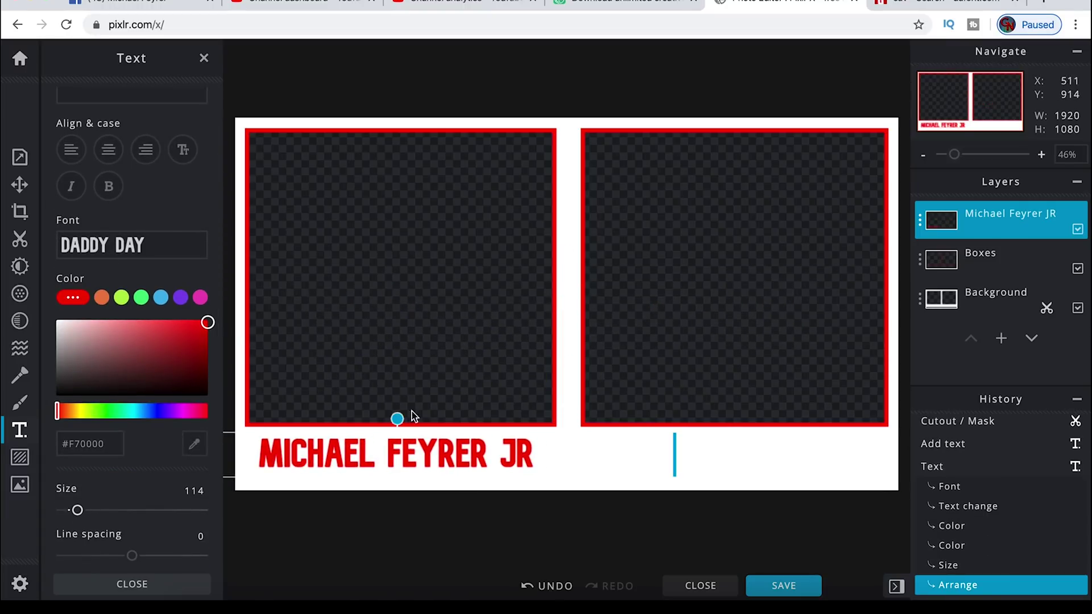
{"action": "left_click", "coordinate": [1001, 341]}
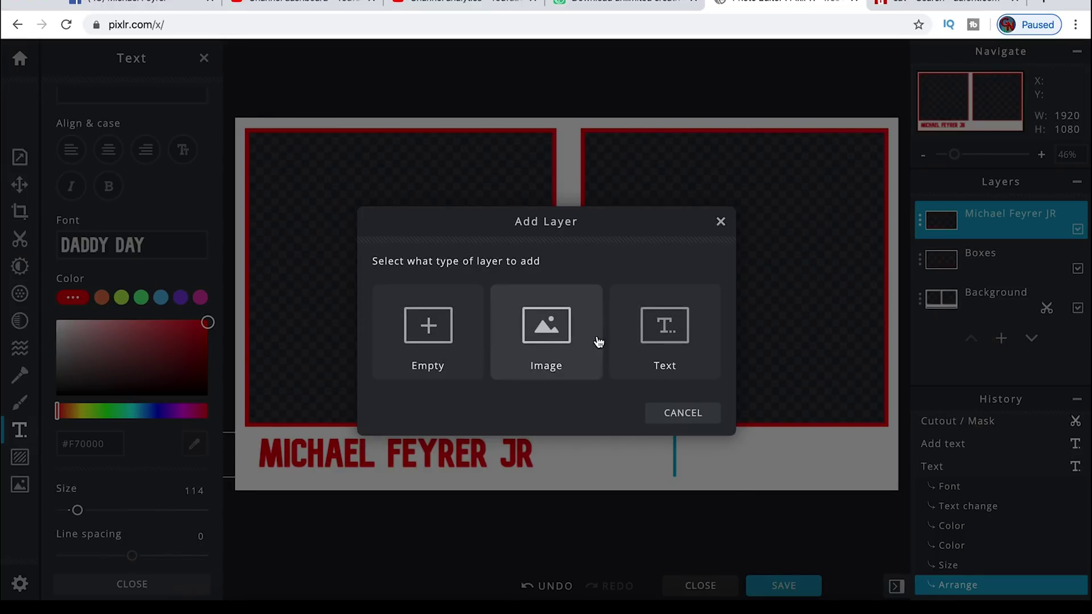
- Add a red 'TECH EXAMINED' text layer and move it beneath the right box
{"action": "left_click", "coordinate": [679, 341]}
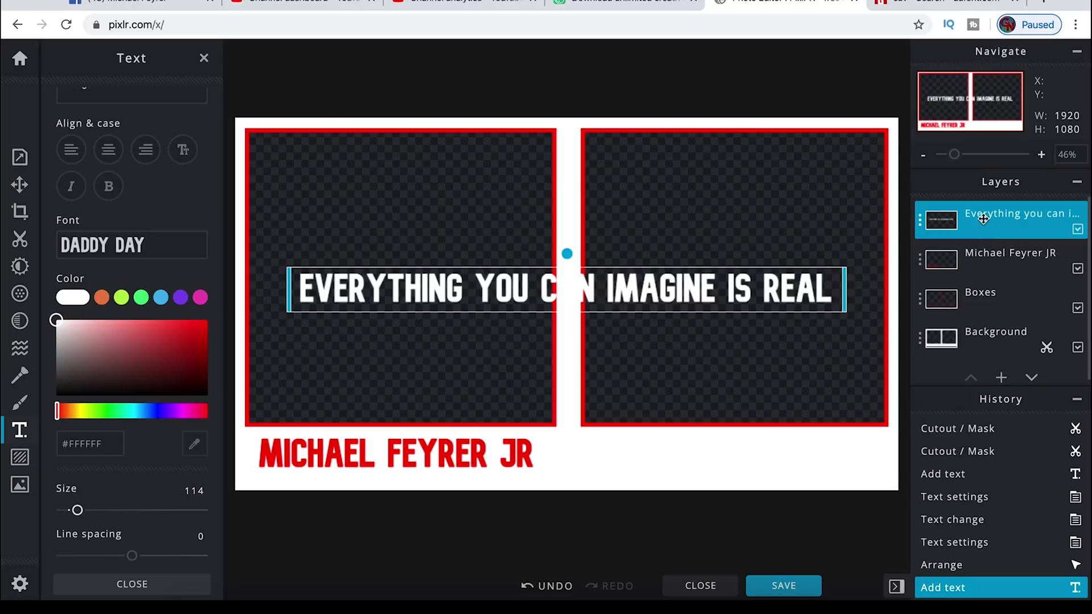
{"action": "scroll", "coordinate": [142, 250], "scroll_direction": "up", "scroll_amount": 3}
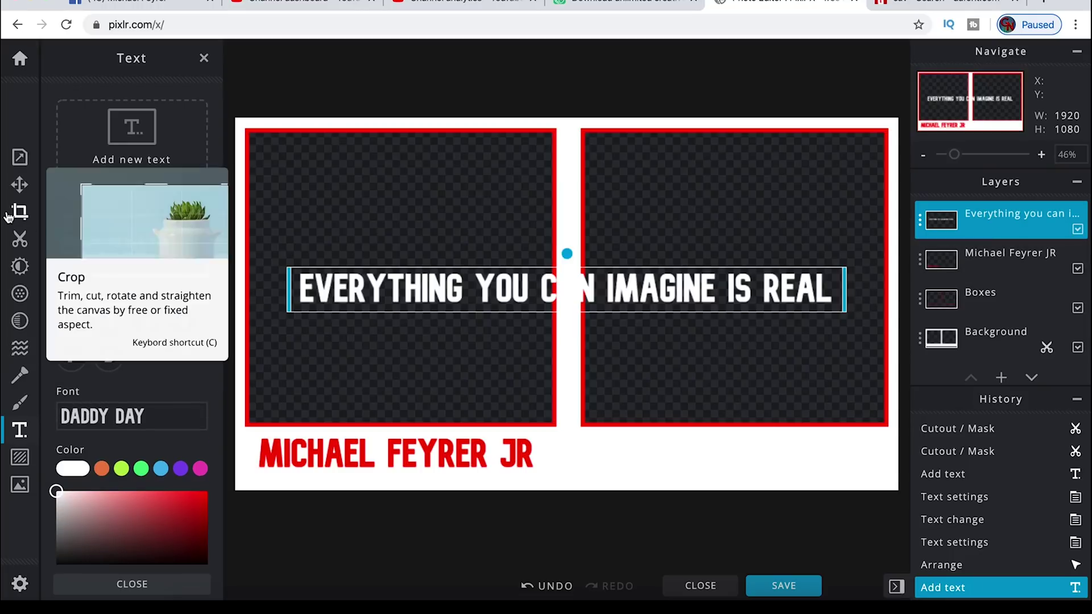
{"action": "type", "text": "TECH EXAMINED"}
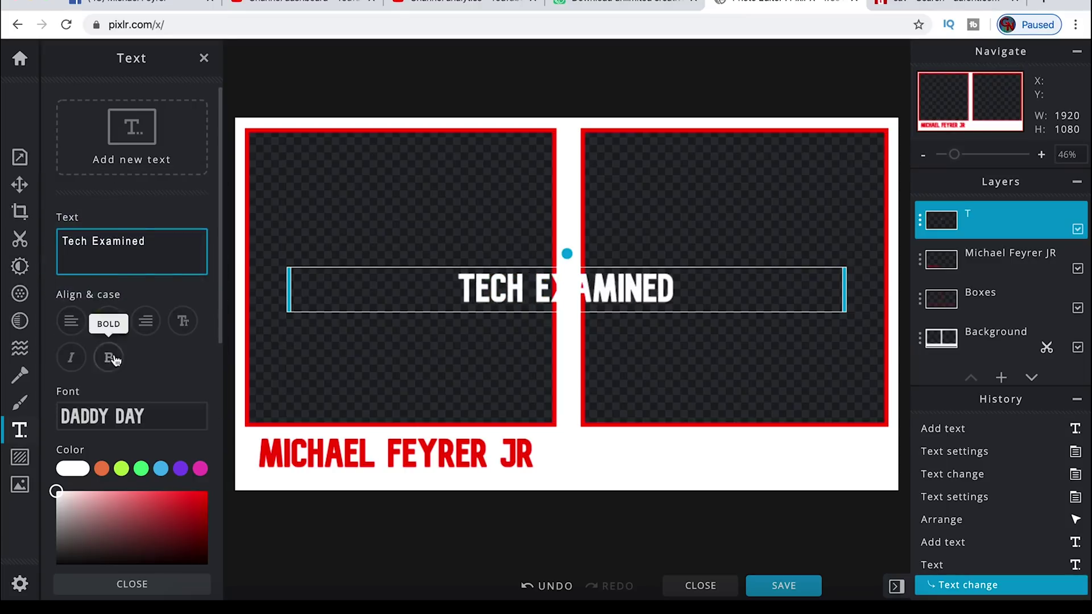
{"action": "left_click", "coordinate": [207, 492]}
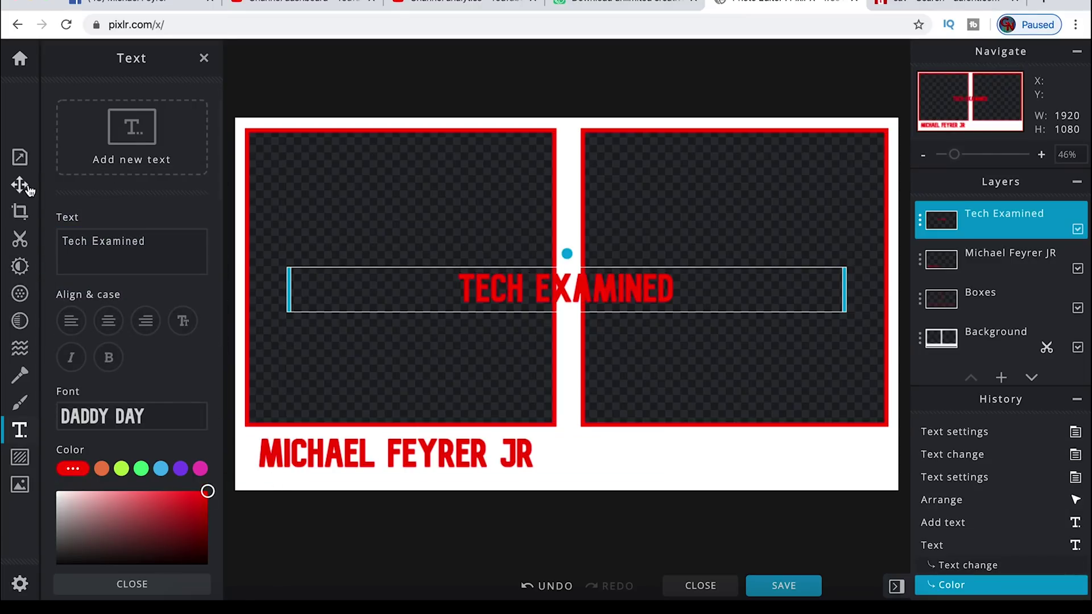
{"action": "left_click", "coordinate": [19, 185]}
{"action": "double_click", "coordinate": [489, 292]}
{"action": "left_click_drag", "start_coordinate": [488, 292], "coordinate": [655, 458]}
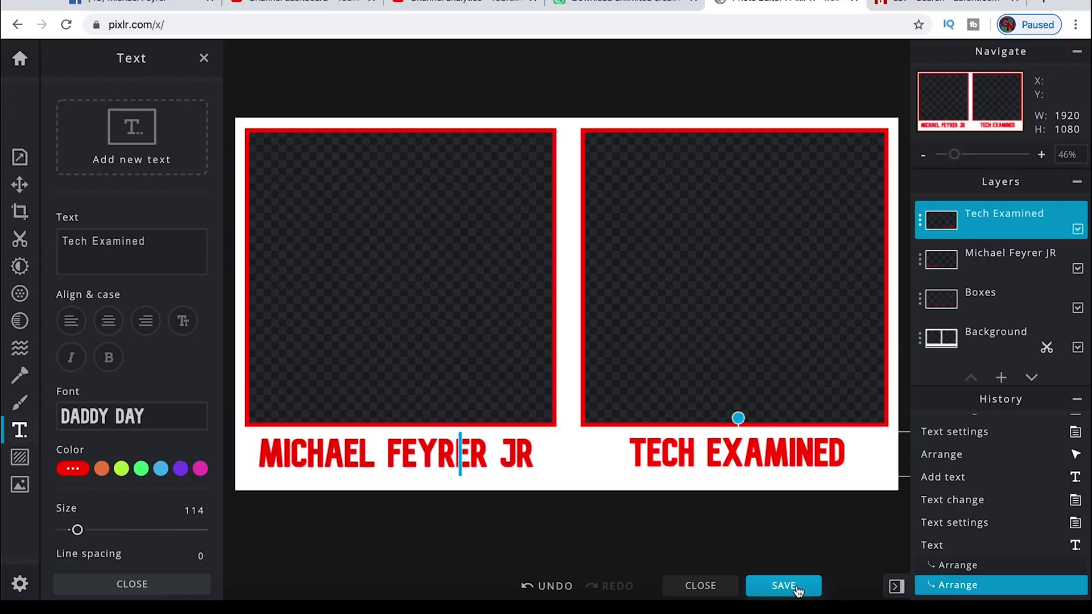
- Download the design as PNG named Overlay and dismiss the confirmation and browser download notice
{"action": "left_click", "coordinate": [795, 590]}
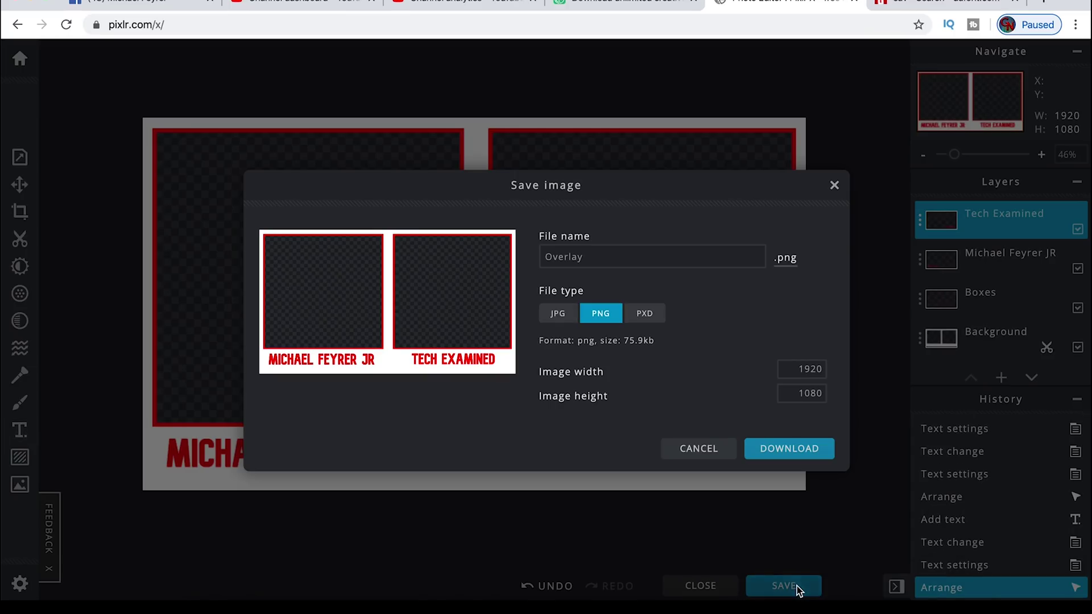
{"action": "left_click", "coordinate": [590, 261]}
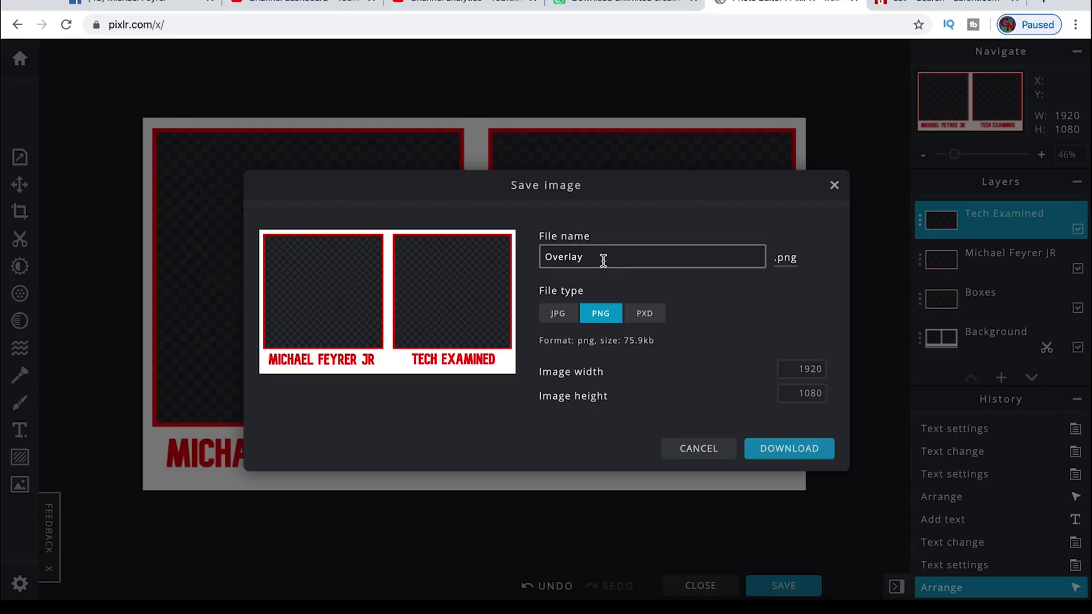
{"action": "left_click", "coordinate": [608, 317]}
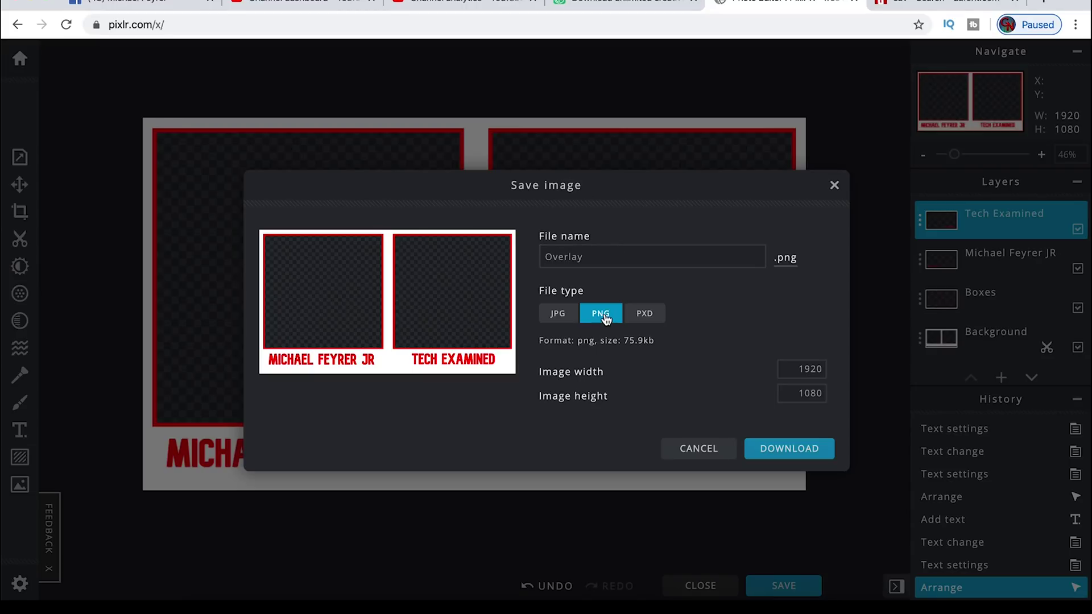
{"action": "left_click", "coordinate": [775, 453]}
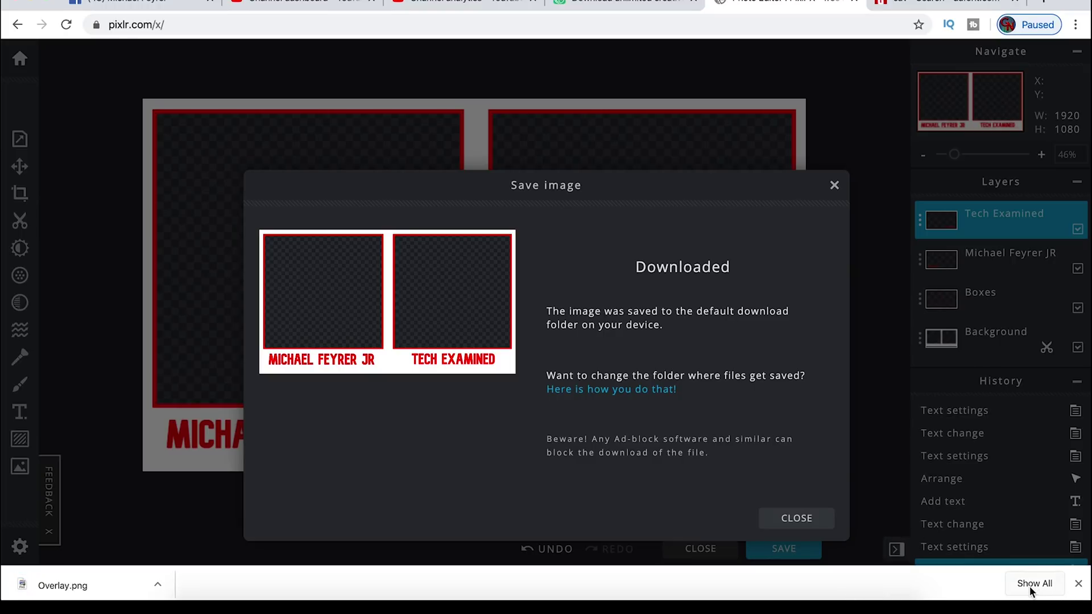
{"action": "left_click", "coordinate": [817, 517]}
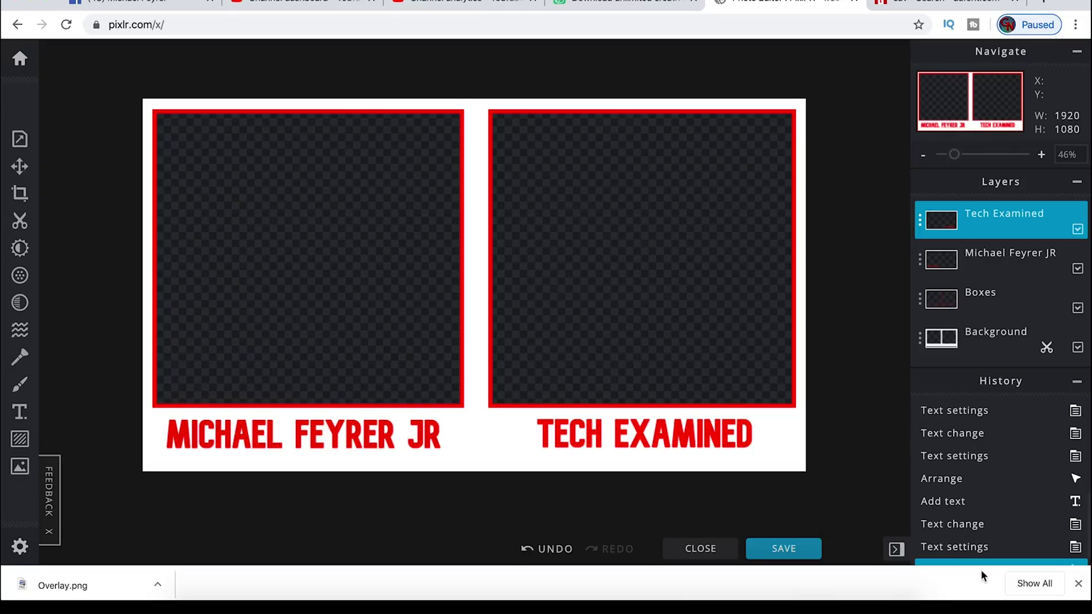
{"action": "left_click", "coordinate": [1077, 584]}
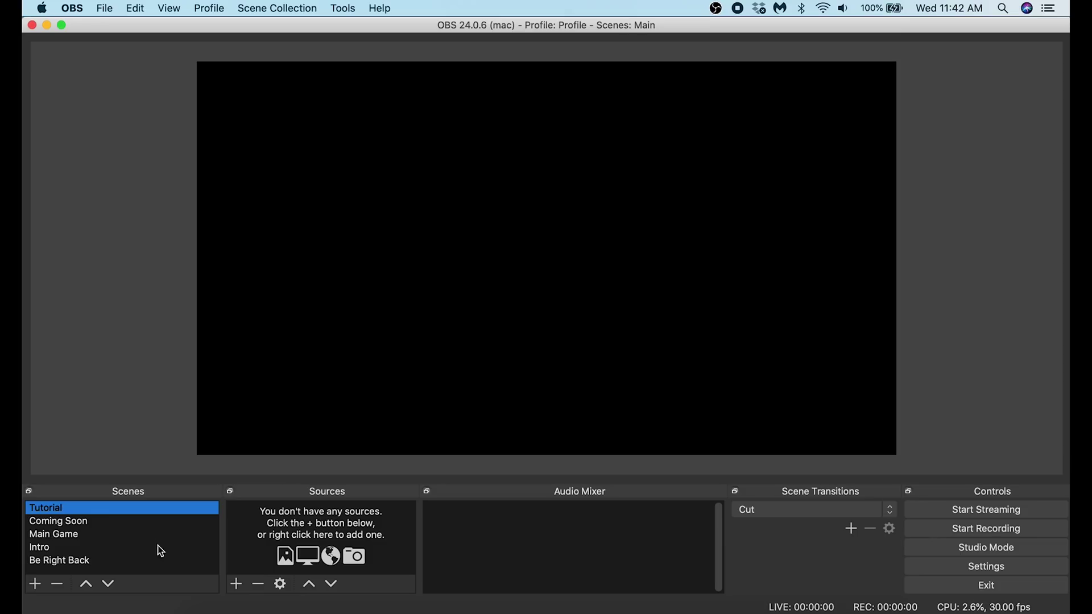
- Add an image source, naming it Guest Overlay since 'Overlay' is already in use
{"action": "left_click", "coordinate": [238, 585]}
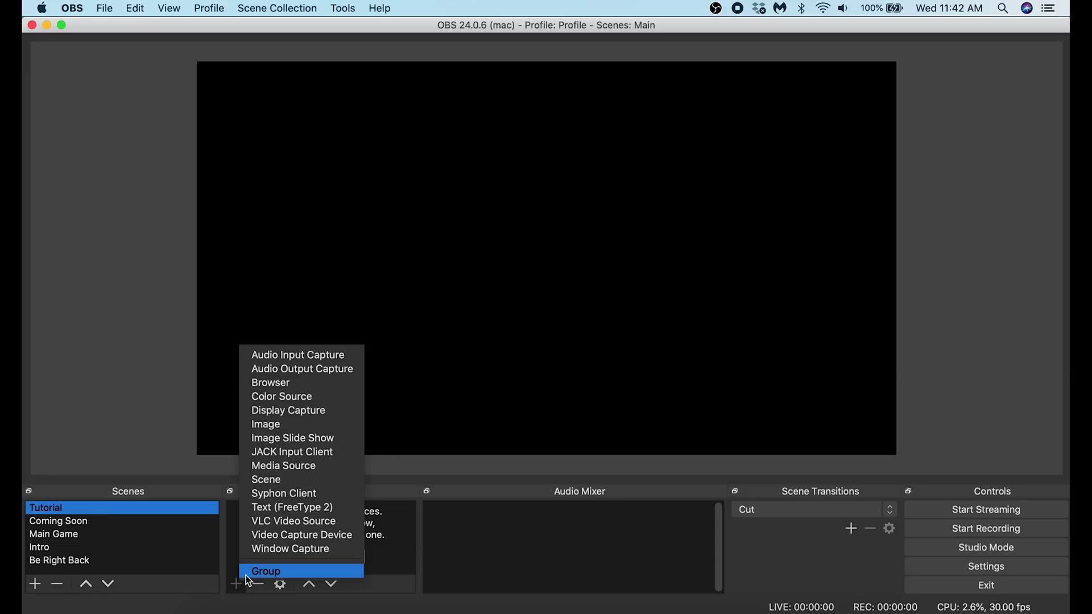
{"action": "left_click", "coordinate": [277, 425]}
{"action": "type", "text": "Overlay"}
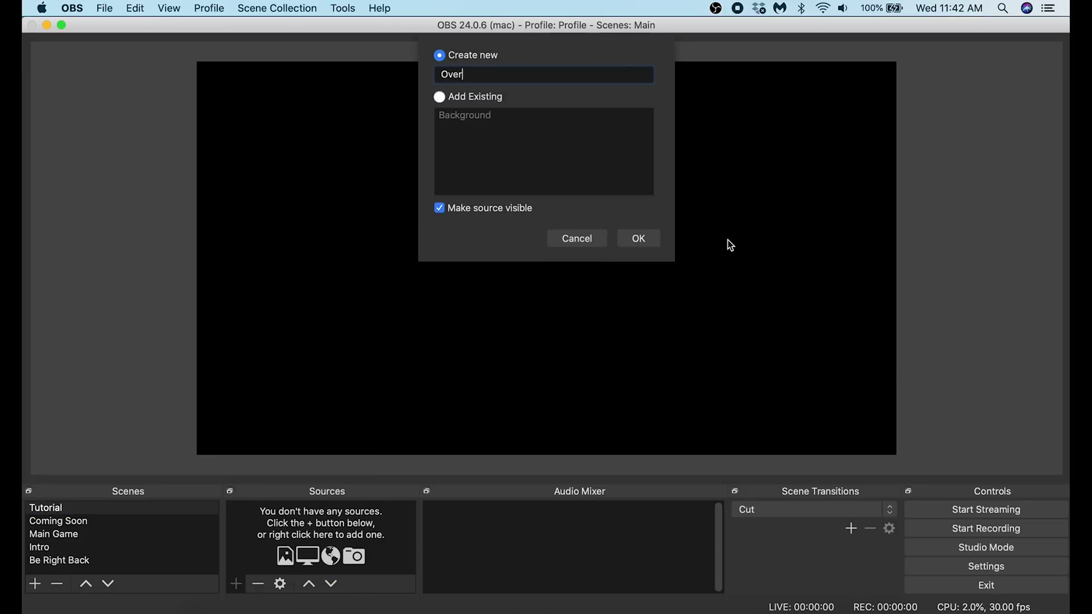
{"action": "left_click", "coordinate": [646, 237]}
{"action": "left_click", "coordinate": [604, 155]}
{"action": "type", "text": "Guest"}
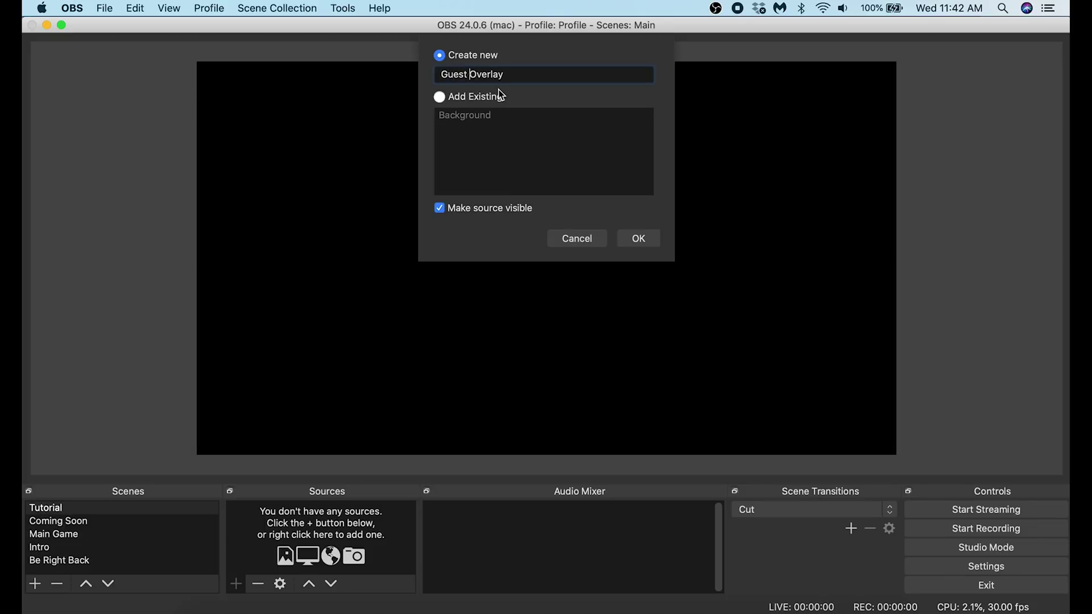
{"action": "left_click", "coordinate": [639, 238]}
- Load Overlay.png from the Downloads folder into Guest Overlay, allowing folder access
{"action": "left_click", "coordinate": [740, 388]}
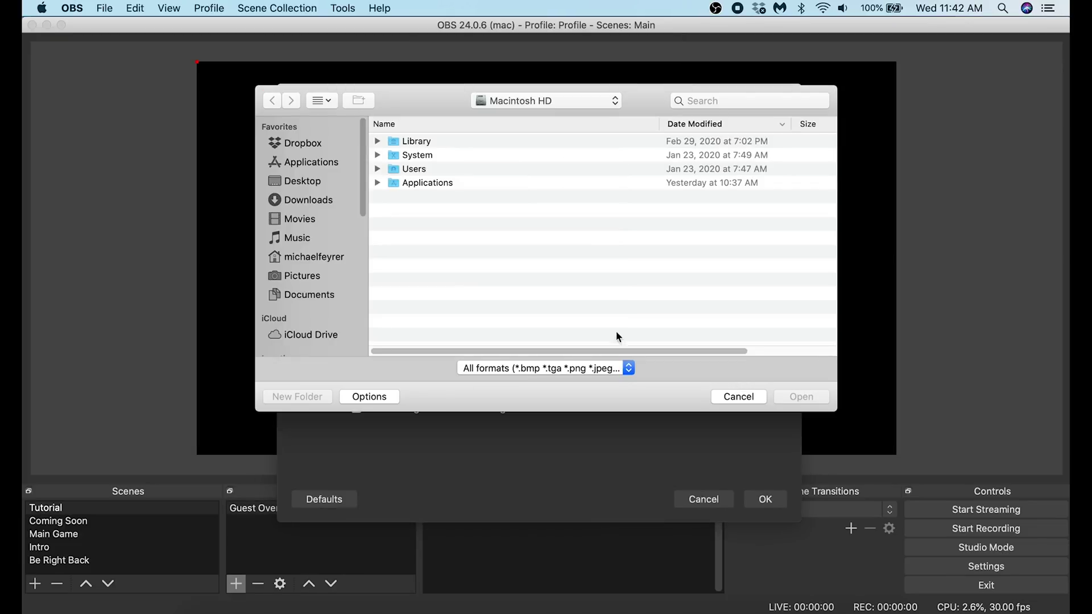
{"action": "left_click", "coordinate": [323, 199]}
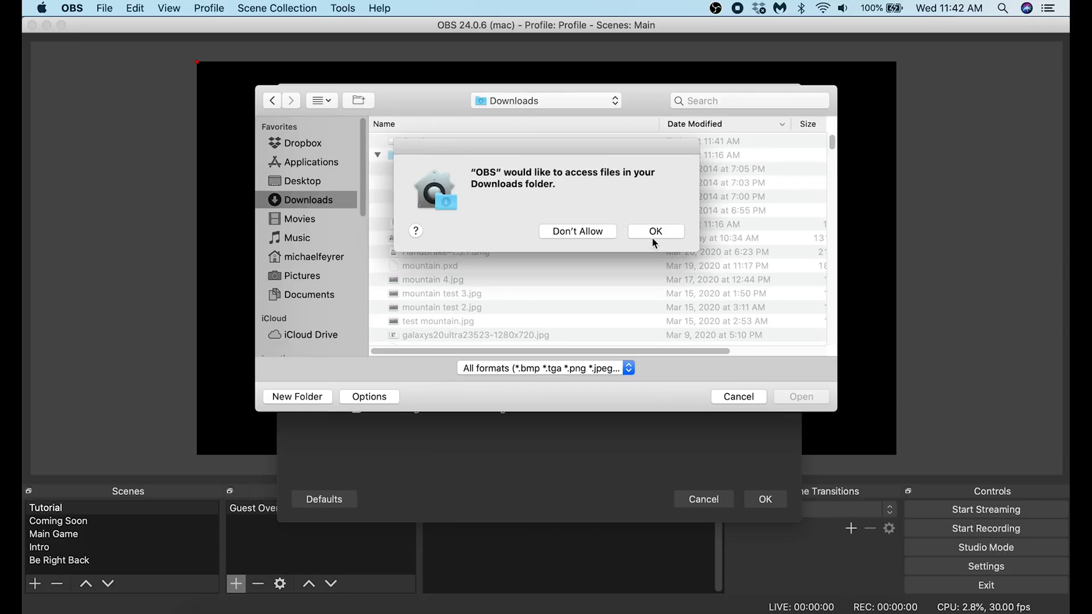
{"action": "left_click", "coordinate": [654, 232]}
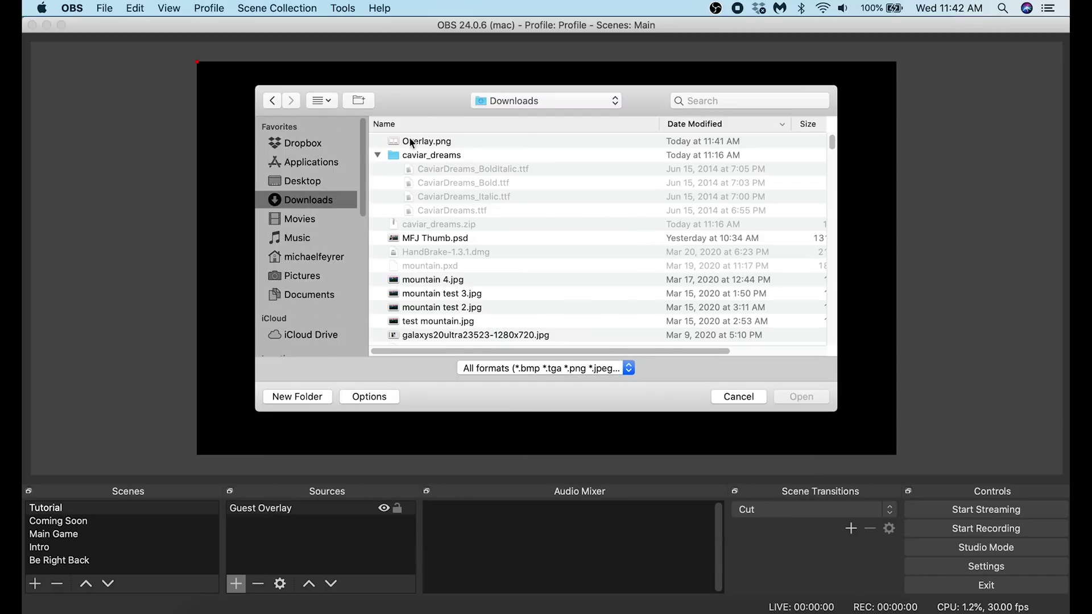
{"action": "left_click", "coordinate": [417, 142]}
{"action": "left_click", "coordinate": [800, 395]}
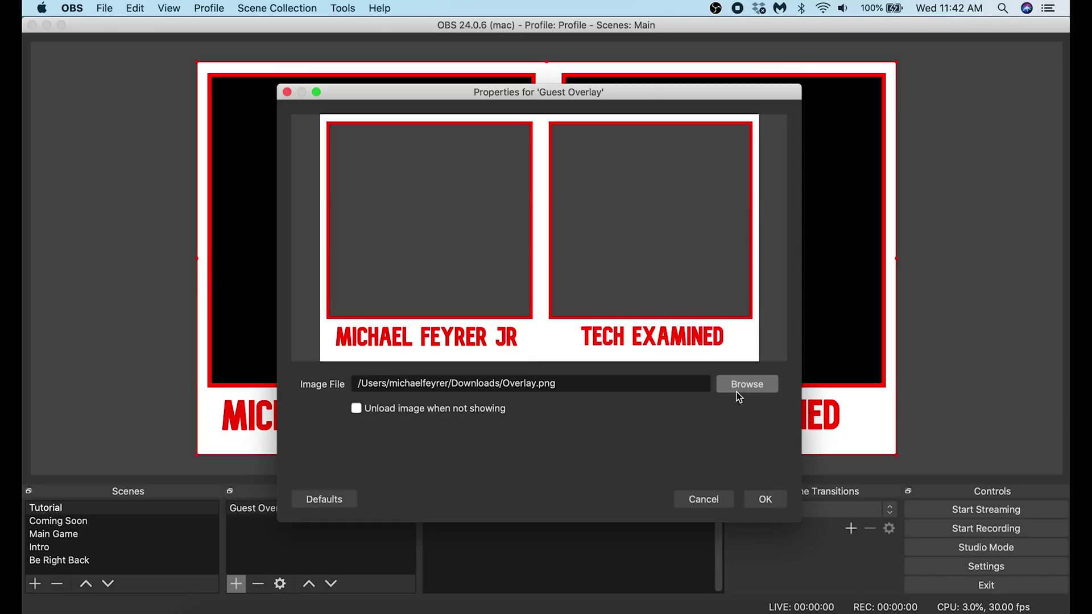
{"action": "left_click", "coordinate": [767, 500]}
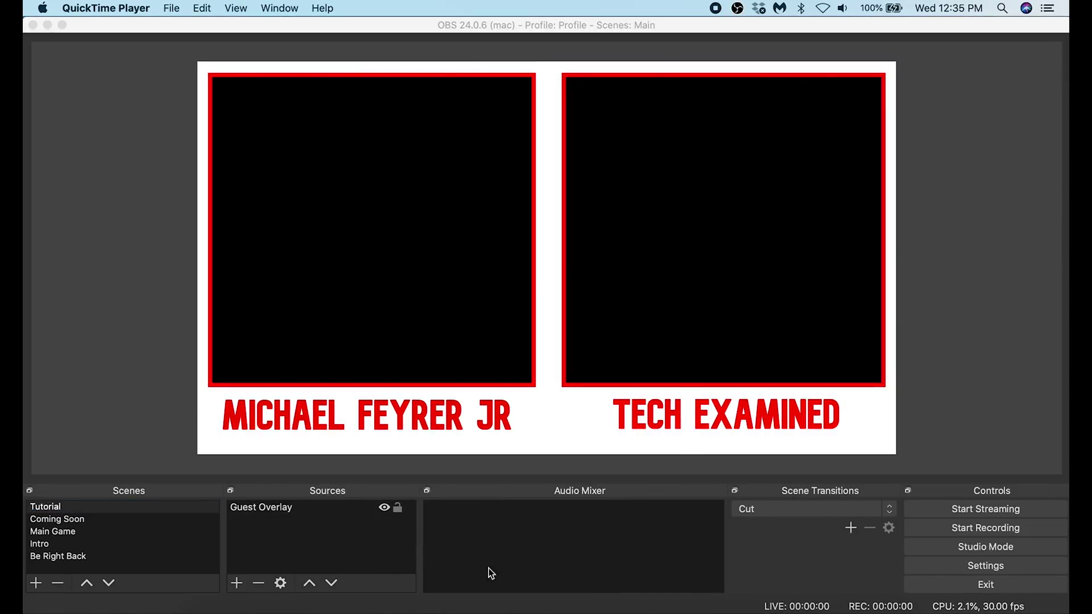
- Add a Video Capture Device source named cam using Cam Link #2 at the High preset
{"action": "left_click", "coordinate": [237, 582]}
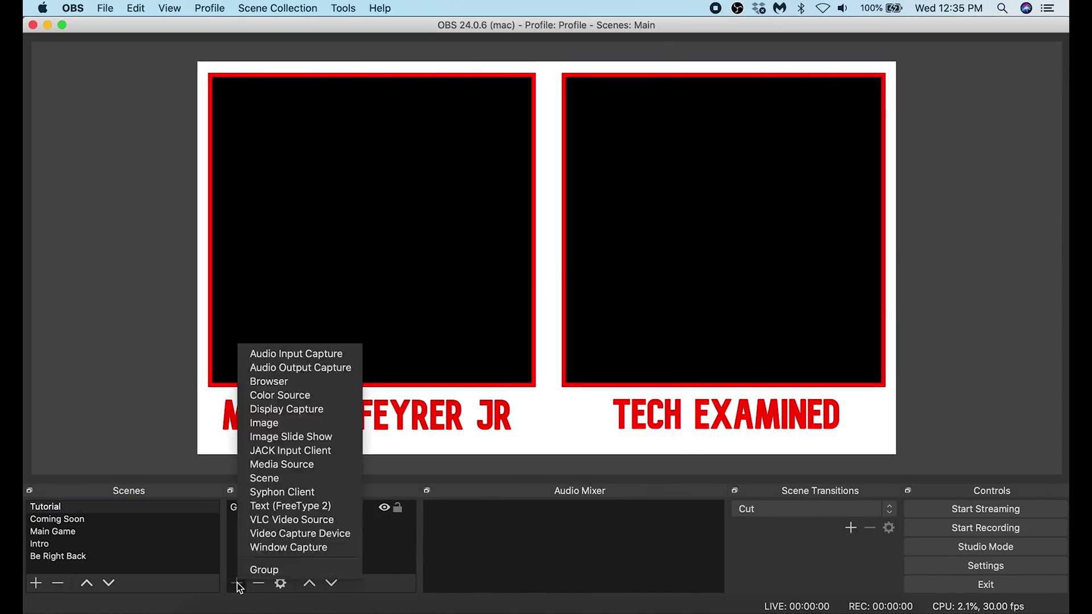
{"action": "left_click", "coordinate": [278, 534]}
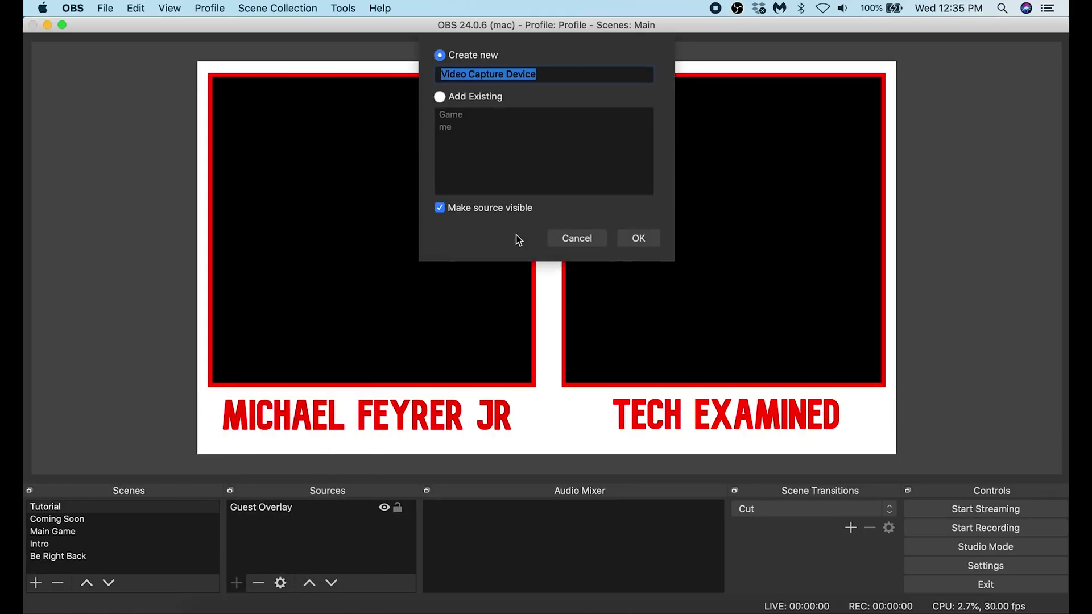
{"action": "type", "text": "cam"}
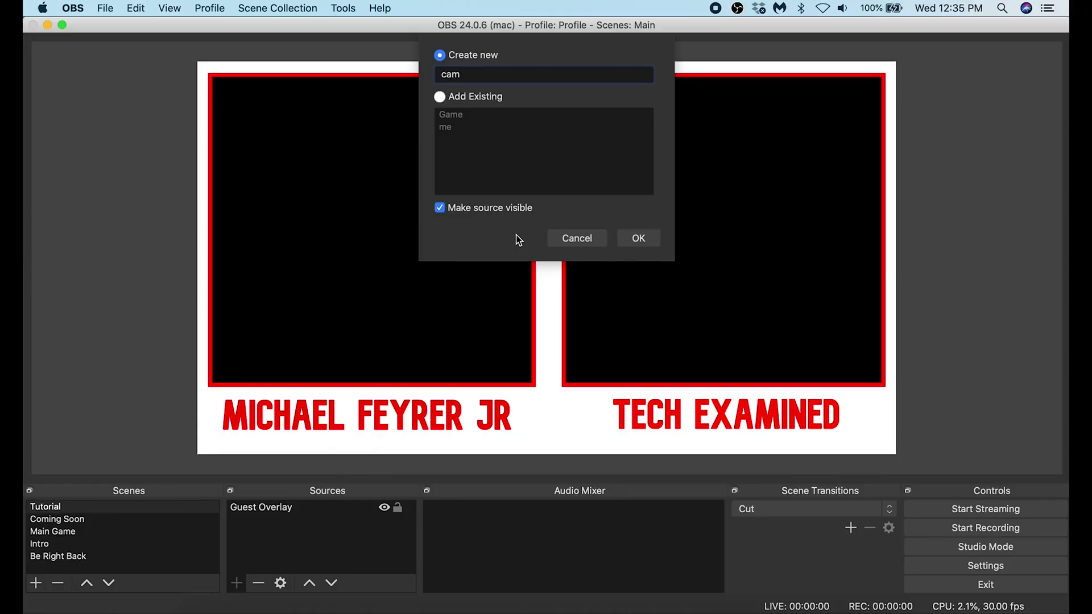
{"action": "left_click", "coordinate": [632, 239]}
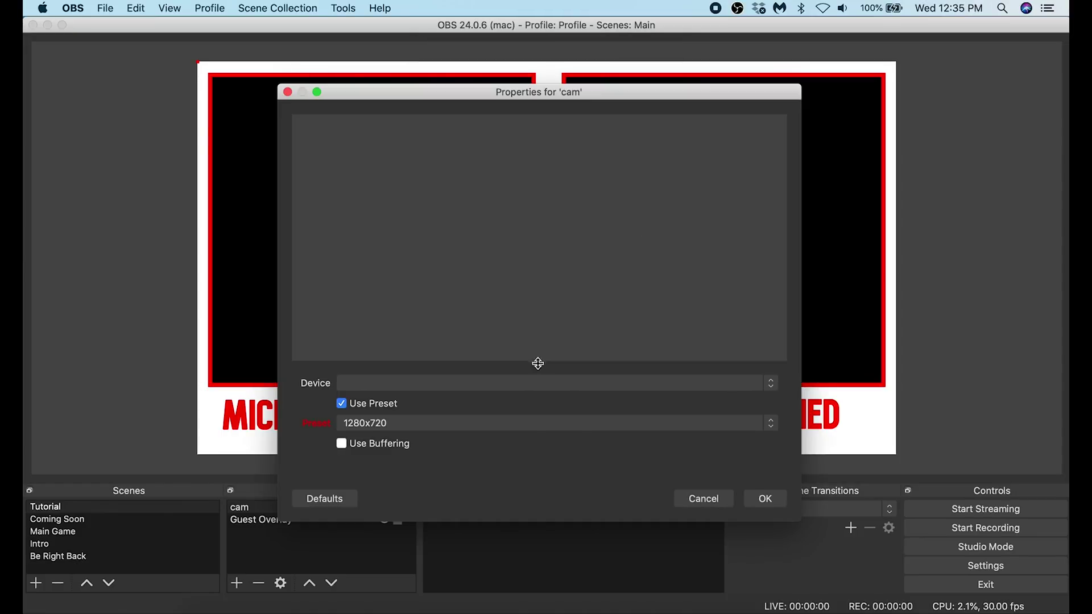
{"action": "left_click", "coordinate": [534, 382]}
{"action": "left_click", "coordinate": [497, 397]}
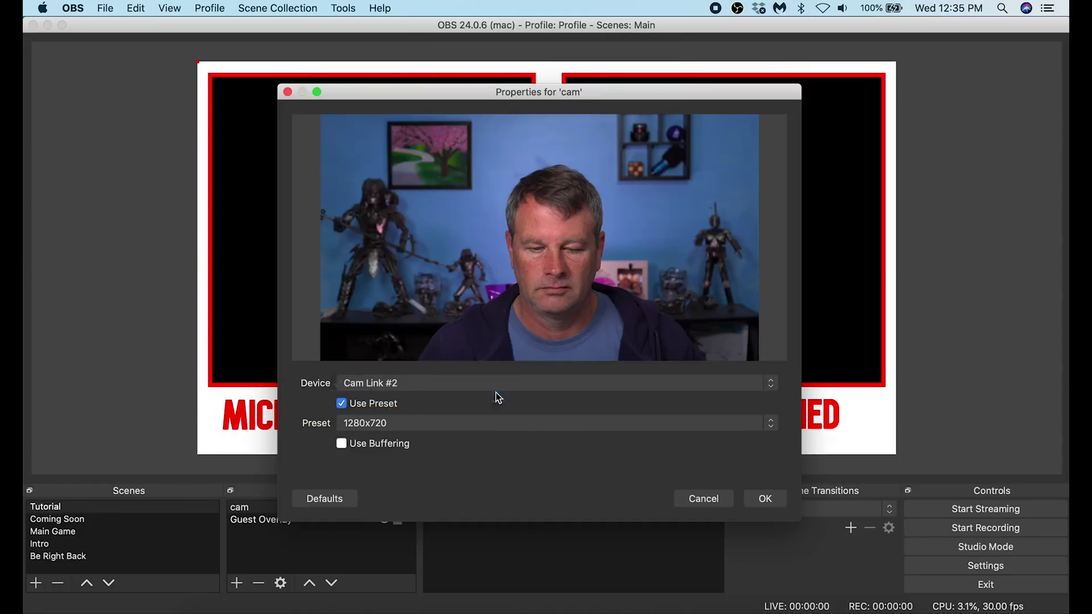
{"action": "left_click", "coordinate": [482, 424]}
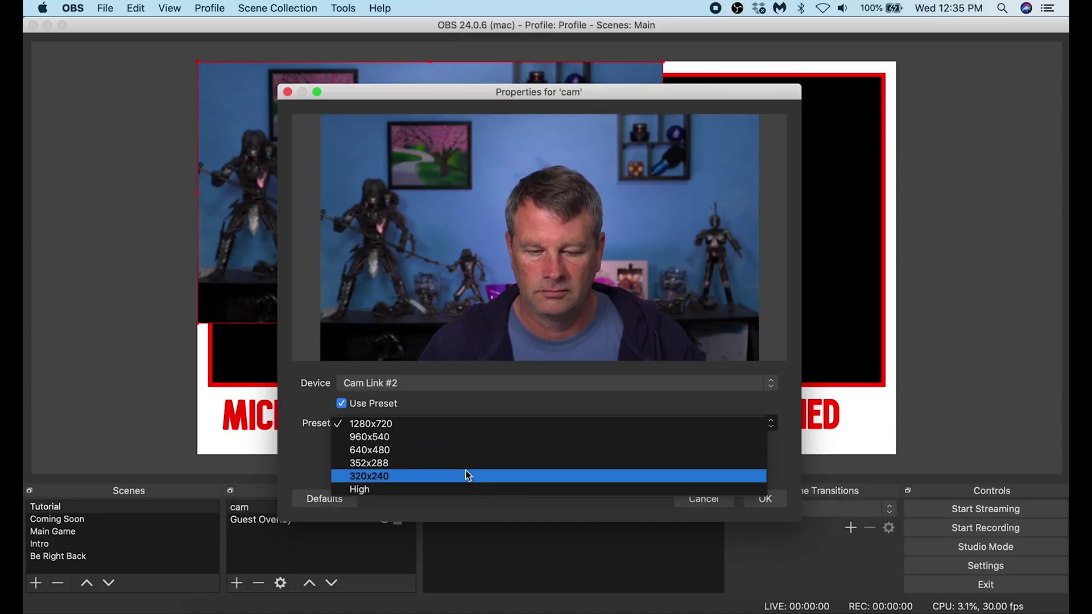
{"action": "left_click", "coordinate": [466, 490]}
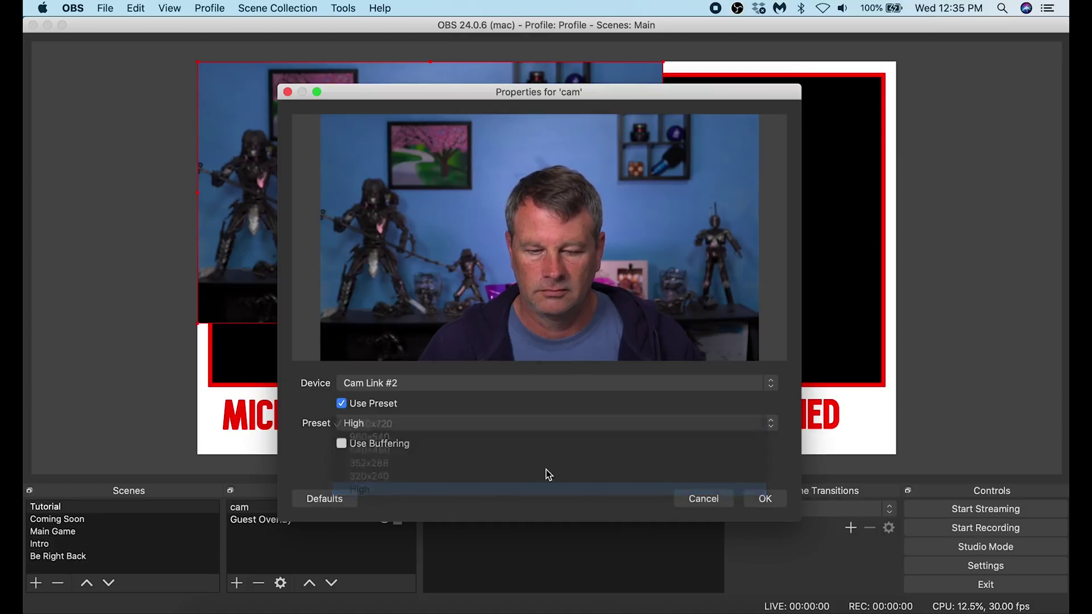
{"action": "left_click", "coordinate": [764, 499]}
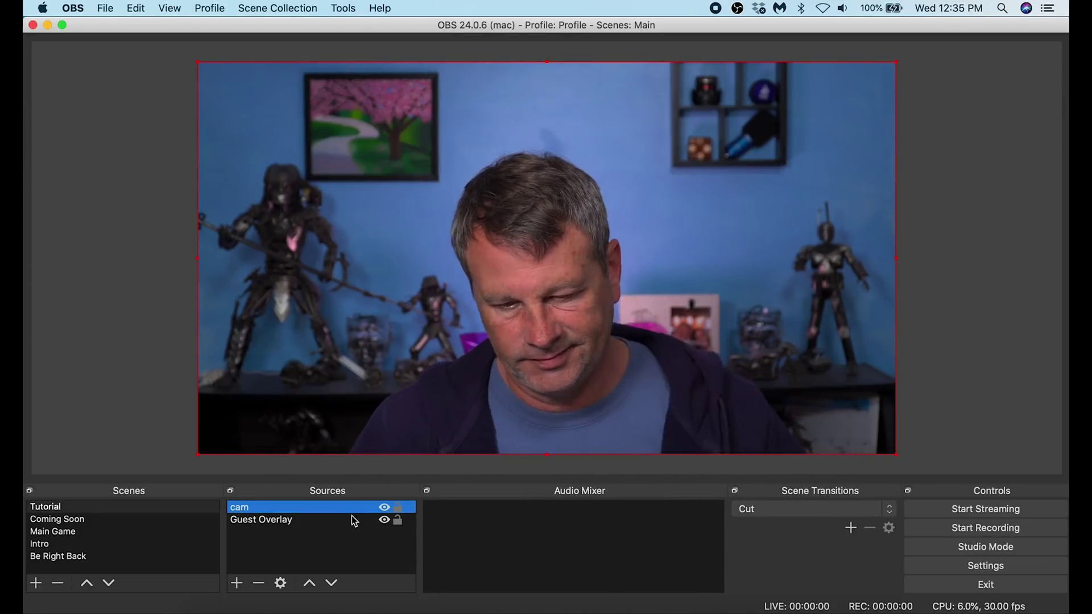
- Move Guest Overlay above the cam source and shrink the webcam over the overlay's left box
{"action": "mouse_move", "coordinate": [275, 529]}
{"action": "left_mouse_down"}
{"action": "mouse_move", "coordinate": [277, 499]}
{"action": "mouse_move", "coordinate": [295, 532]}
{"action": "left_mouse_up"}
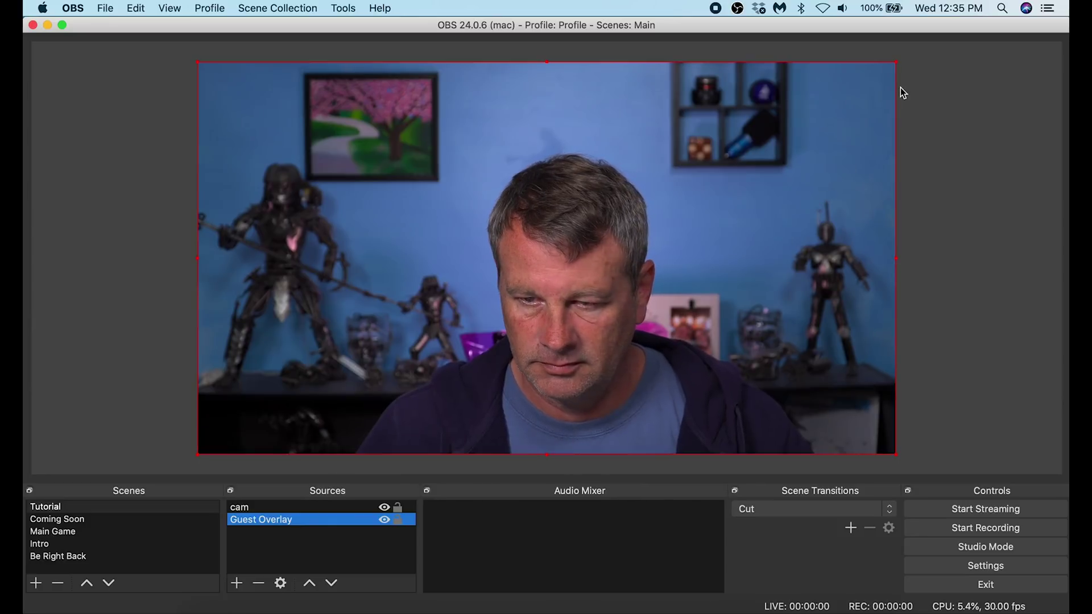
{"action": "left_click_drag", "start_coordinate": [897, 68], "coordinate": [590, 234]}
{"action": "left_click_drag", "start_coordinate": [457, 324], "coordinate": [382, 163]}
{"action": "left_click_drag", "start_coordinate": [511, 294], "coordinate": [567, 312]}
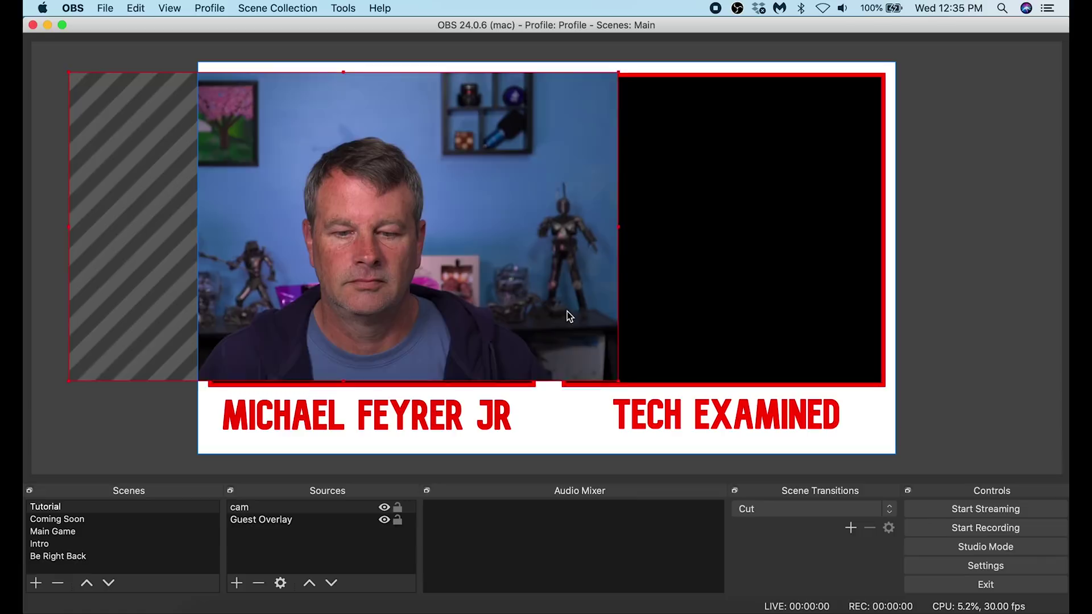
{"action": "left_click_drag", "start_coordinate": [615, 229], "coordinate": [610, 230]}
- Add a Crop/Pad filter cropping 400 left and right, then drag the webcam into the left frame
{"action": "right_click", "coordinate": [277, 505]}
{"action": "left_click", "coordinate": [301, 479]}
{"action": "left_click", "coordinate": [248, 552]}
{"action": "left_click", "coordinate": [307, 458]}
{"action": "left_click", "coordinate": [573, 112]}
{"action": "double_click", "coordinate": [495, 371]}
{"action": "type", "text": "400"}
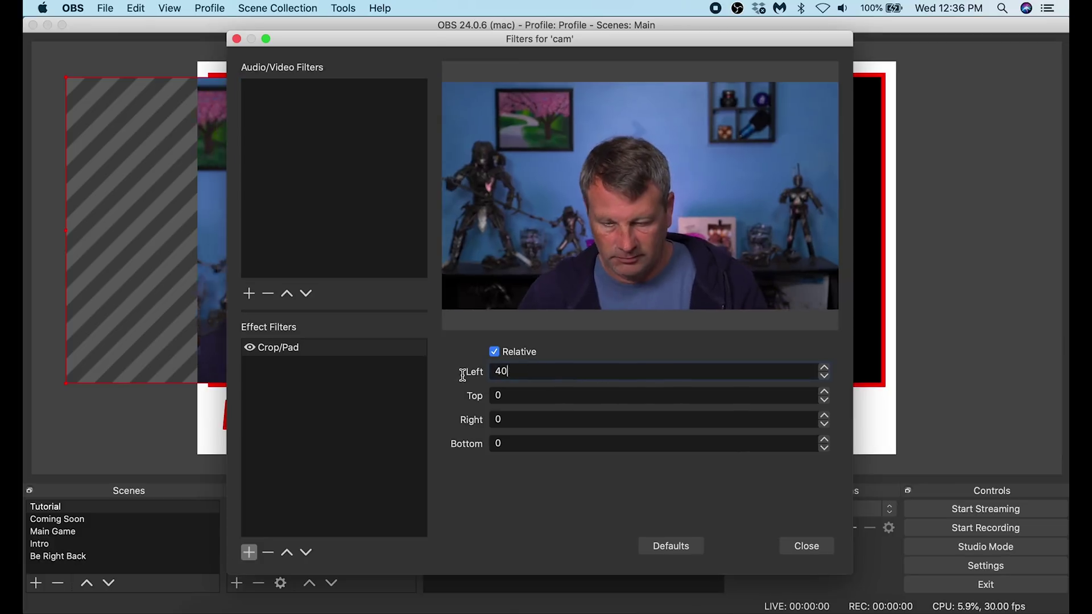
{"action": "left_click", "coordinate": [516, 420]}
{"action": "type", "text": "400"}
{"action": "key", "text": "Return"}
{"action": "left_click_drag", "start_coordinate": [255, 354], "coordinate": [385, 305]}
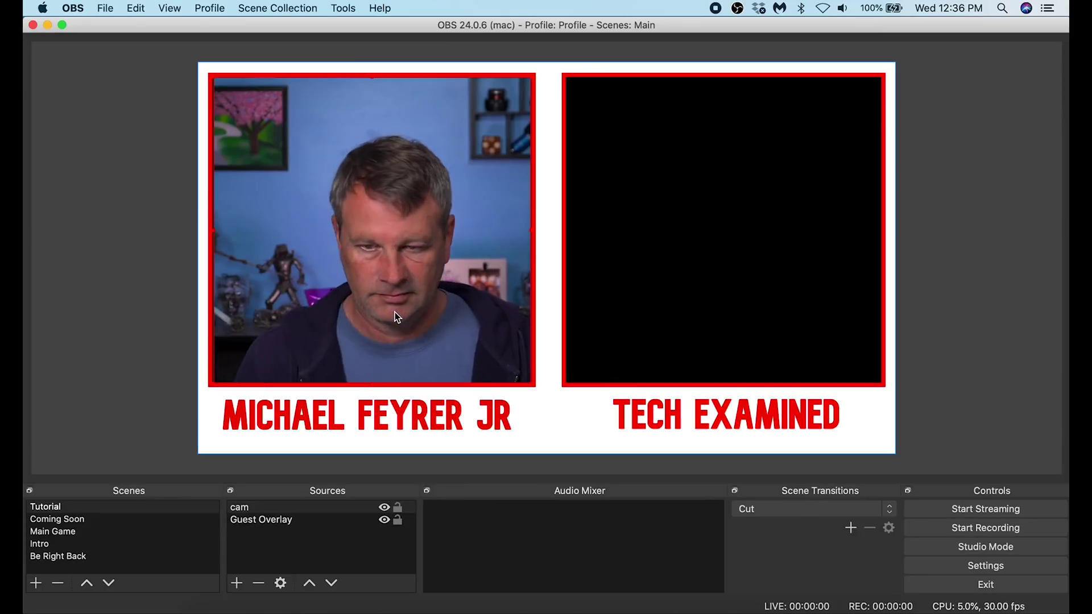
{"action": "left_click", "coordinate": [237, 583]}
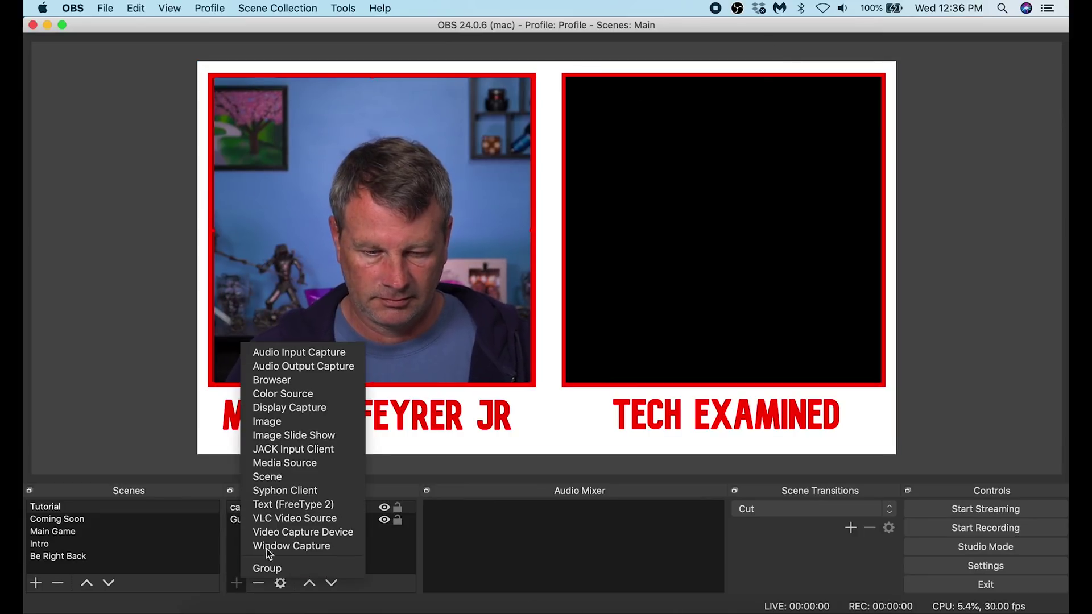
- Create an Audio Input Capture source named 'cam audio' using the Cam Link device
{"action": "left_click", "coordinate": [294, 352]}
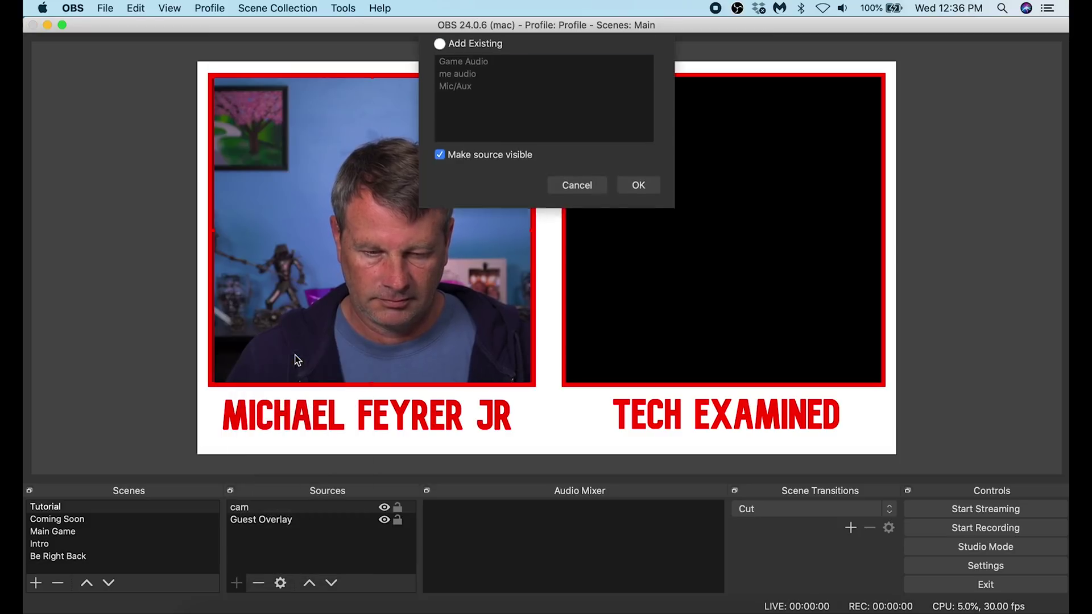
{"action": "type", "text": "cam"}
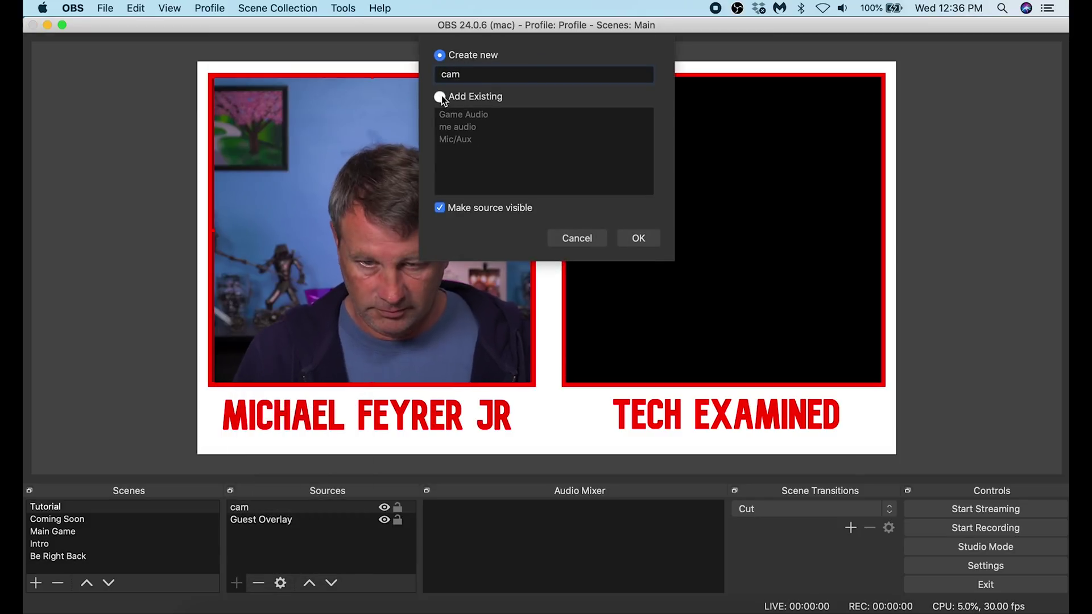
{"action": "left_click", "coordinate": [638, 239]}
{"action": "left_click", "coordinate": [599, 154]}
{"action": "type", "text": "audio"}
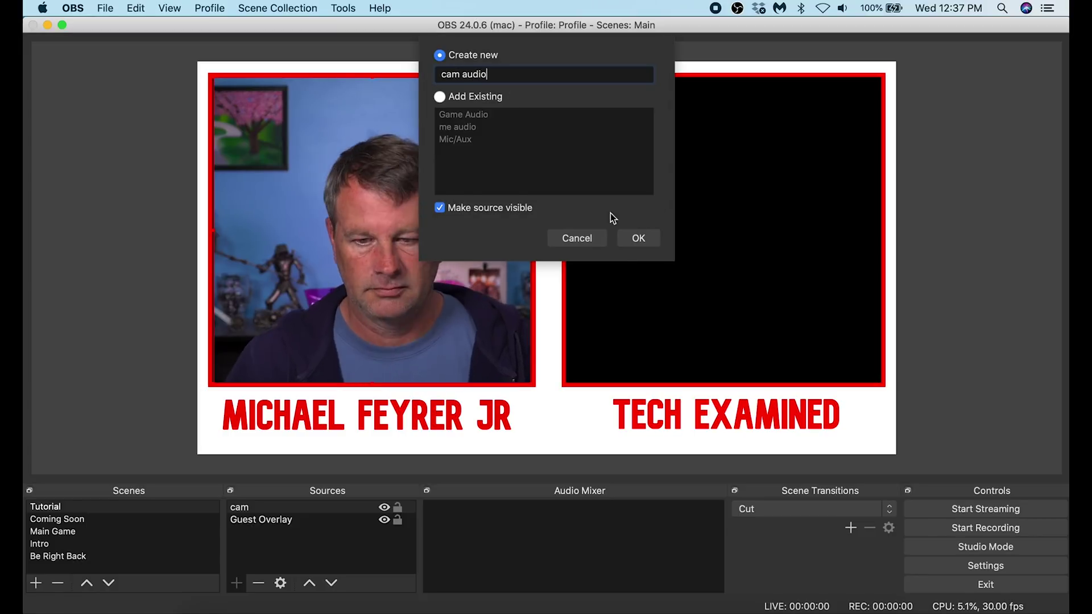
{"action": "left_click", "coordinate": [634, 239]}
{"action": "left_click", "coordinate": [622, 134]}
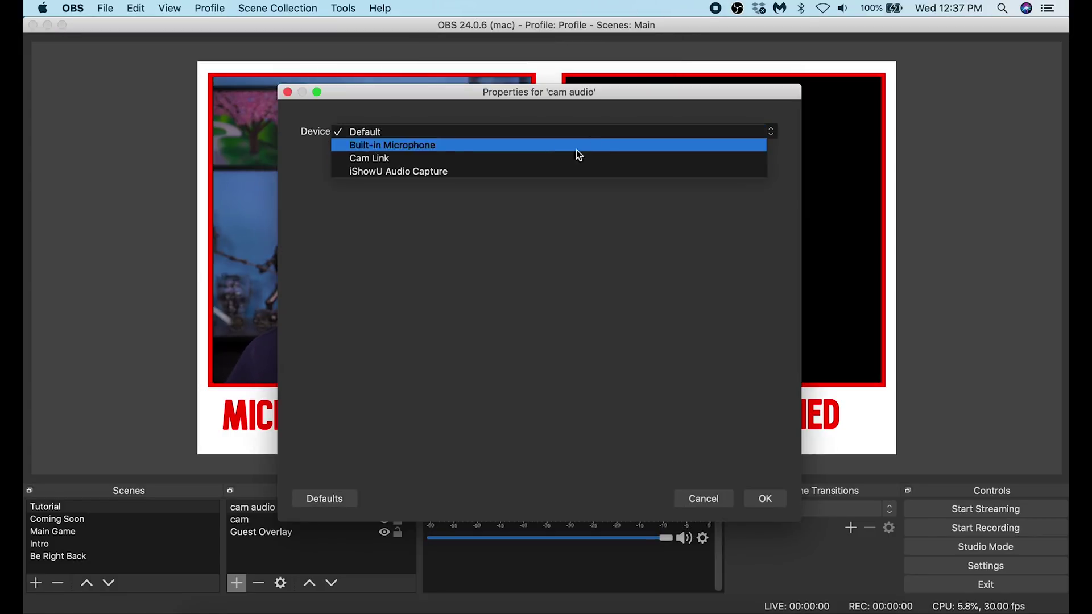
{"action": "left_click", "coordinate": [556, 162]}
{"action": "left_click", "coordinate": [773, 498]}
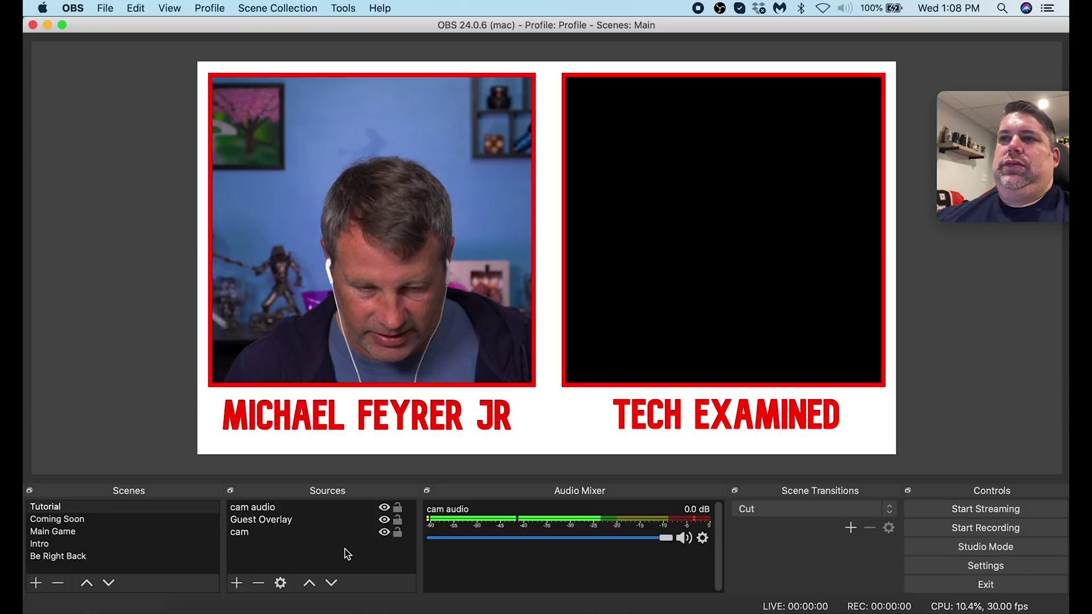
- Add a Window Capture source named 'Skype' capturing the main [Skype] call window
{"action": "left_click", "coordinate": [237, 583]}
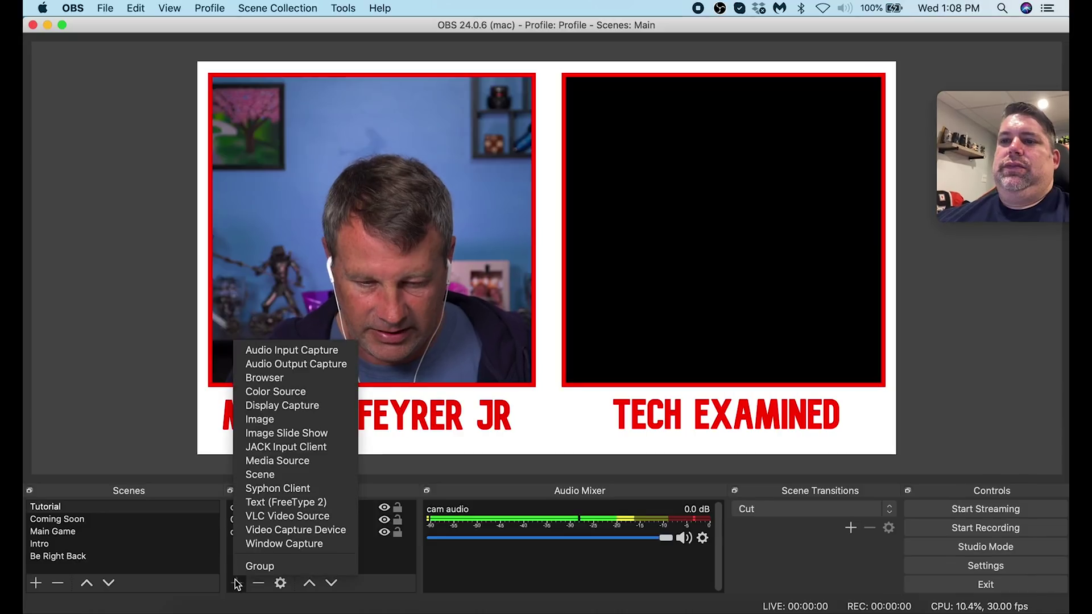
{"action": "left_click", "coordinate": [267, 543]}
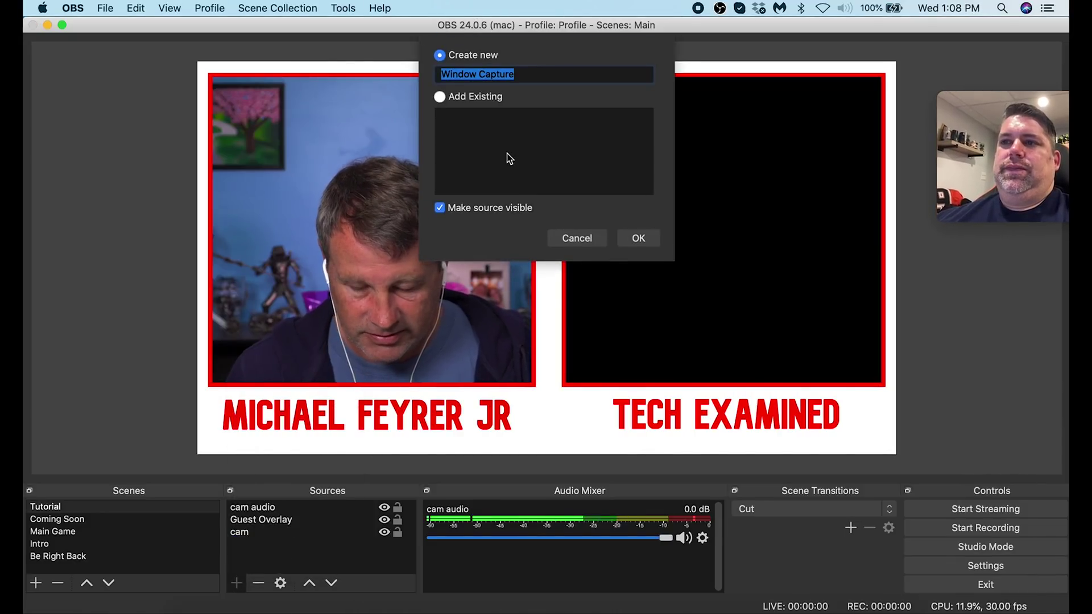
{"action": "type", "text": "Sky"}
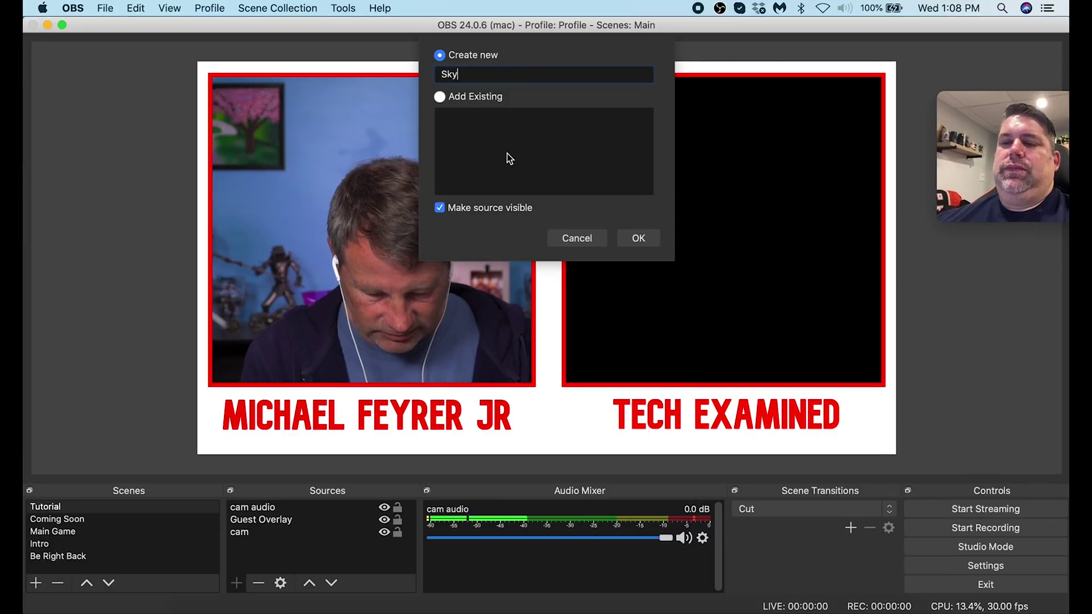
{"action": "type", "text": "pe"}
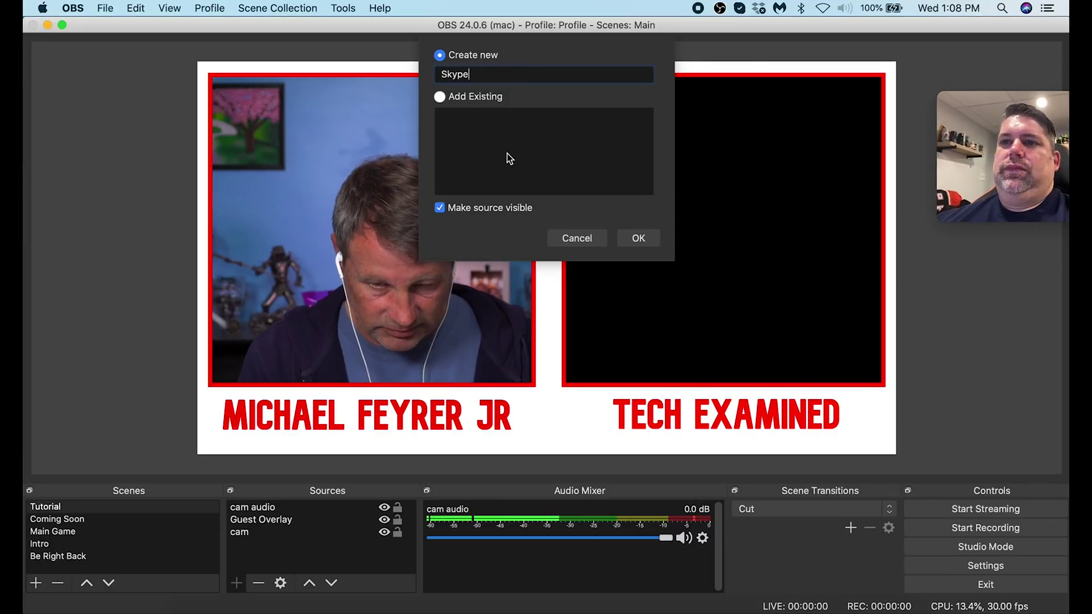
{"action": "left_click", "coordinate": [636, 239]}
{"action": "left_click", "coordinate": [537, 381]}
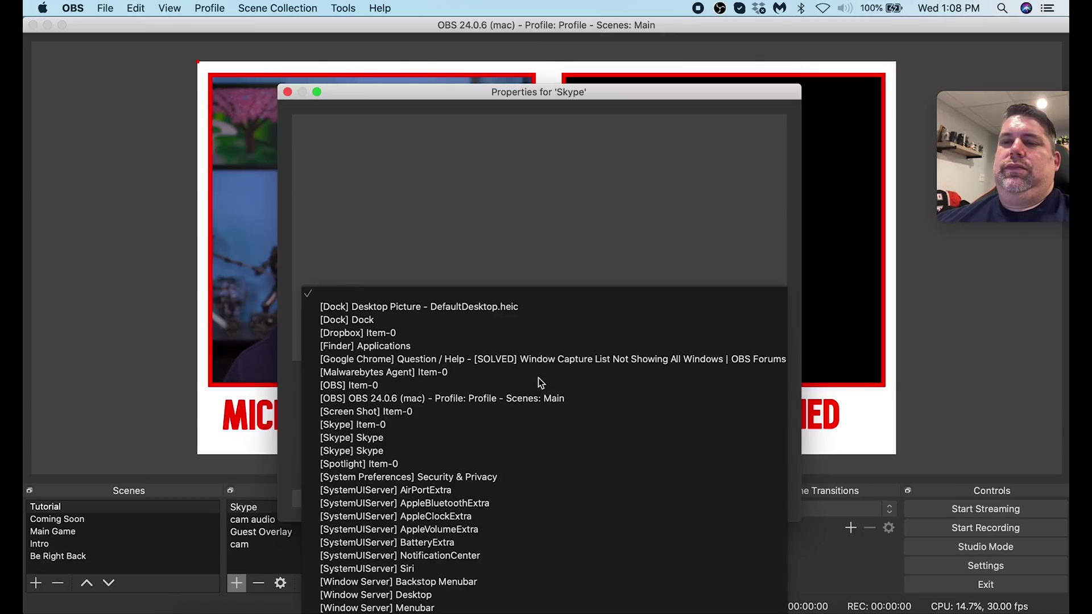
{"action": "left_click", "coordinate": [482, 426]}
{"action": "left_click", "coordinate": [518, 383]}
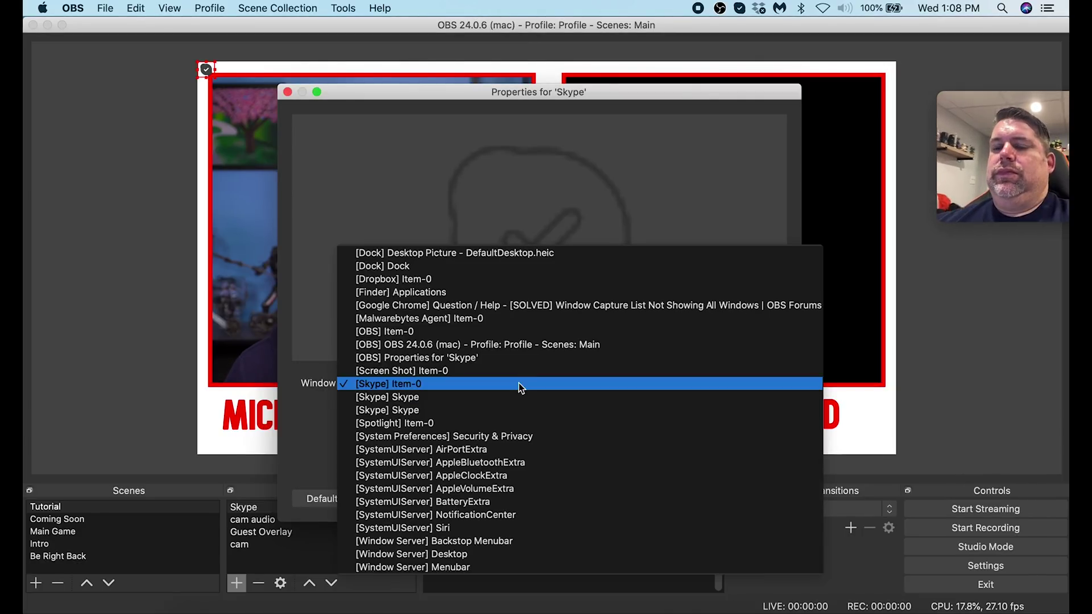
{"action": "left_click", "coordinate": [505, 395]}
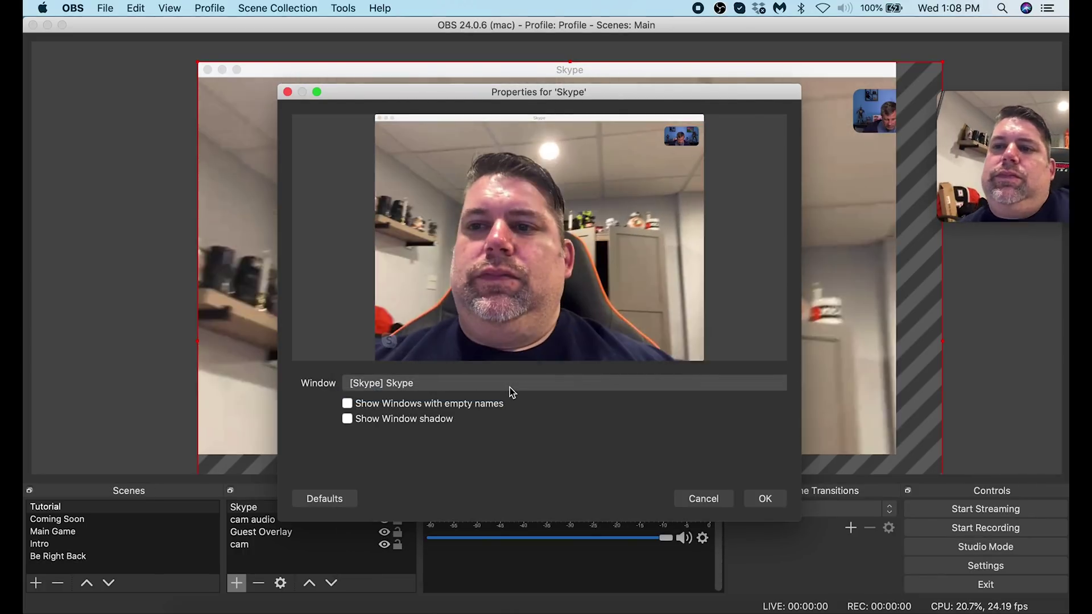
{"action": "left_click", "coordinate": [765, 498]}
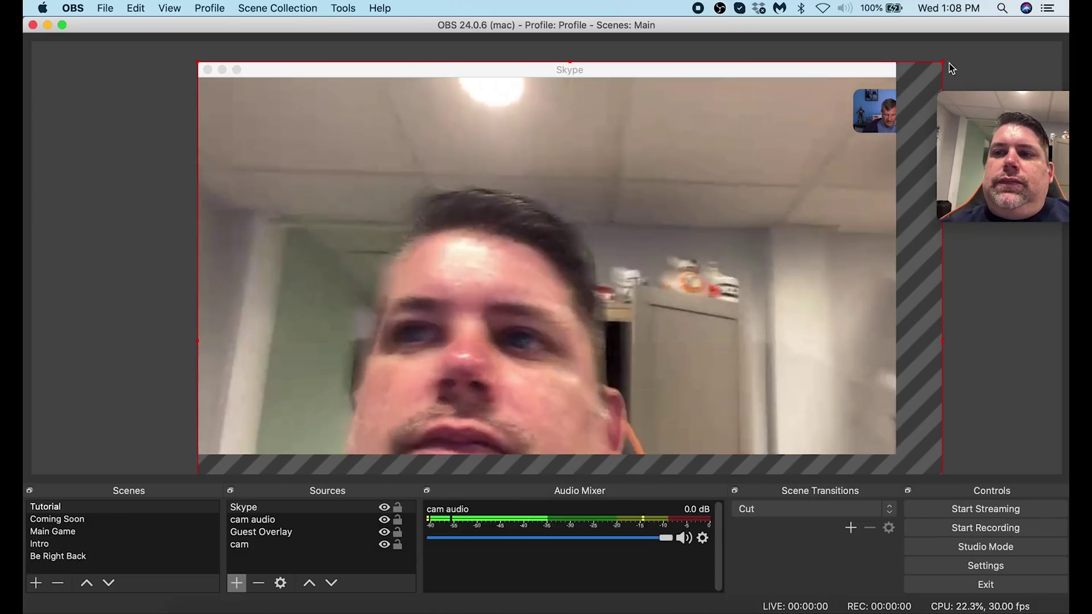
- Layer the Skype capture beneath the overlay and size it to fill the right red frame
{"action": "left_click_drag", "start_coordinate": [940, 63], "coordinate": [572, 291]}
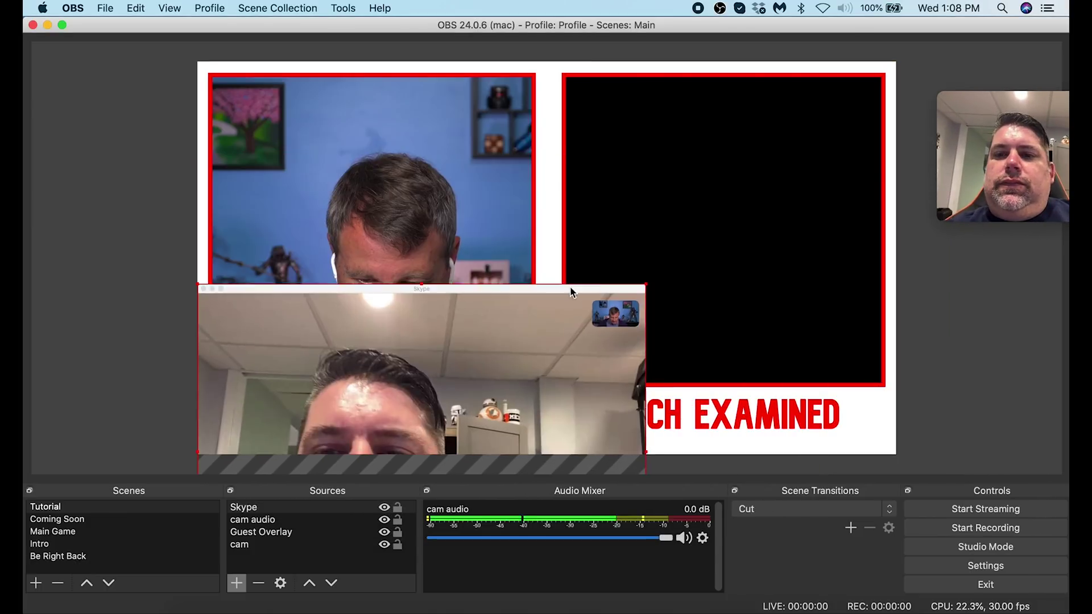
{"action": "left_click_drag", "start_coordinate": [469, 353], "coordinate": [806, 146]}
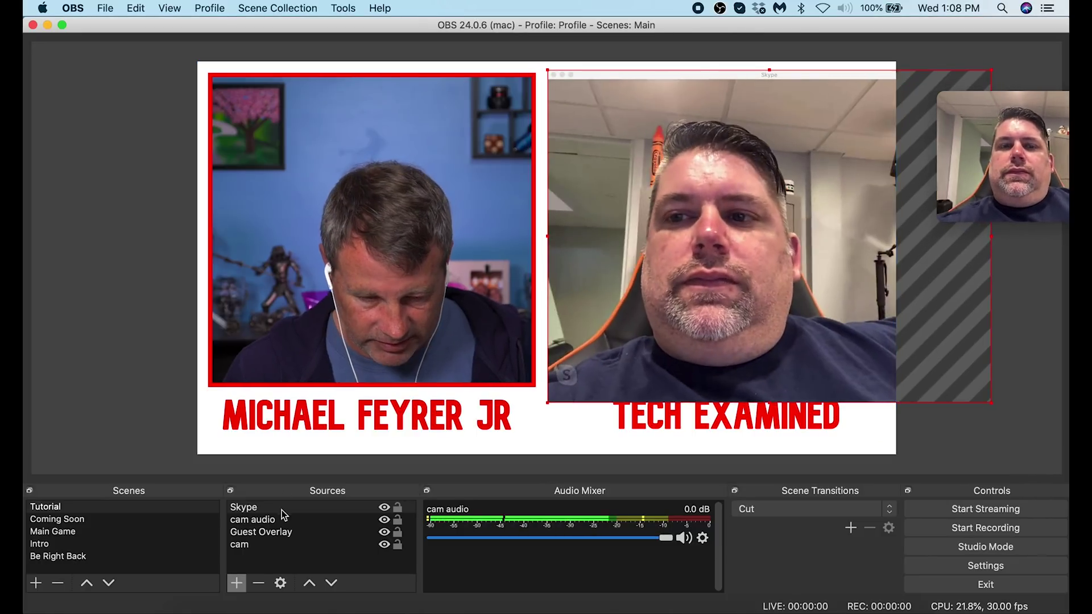
{"action": "left_click_drag", "start_coordinate": [286, 510], "coordinate": [281, 558]}
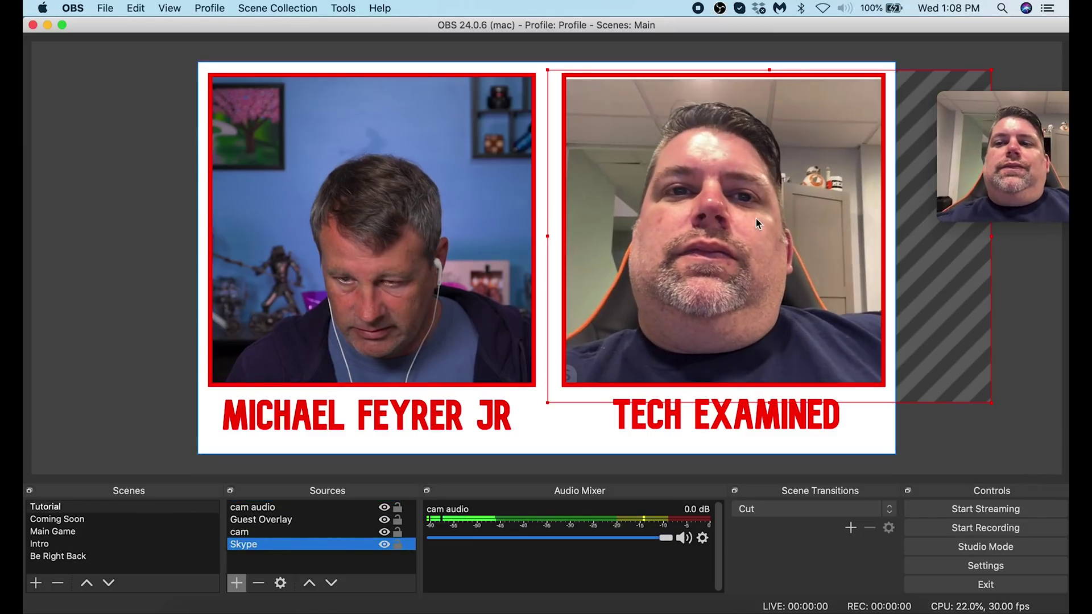
{"action": "left_click_drag", "start_coordinate": [991, 70], "coordinate": [923, 119]}
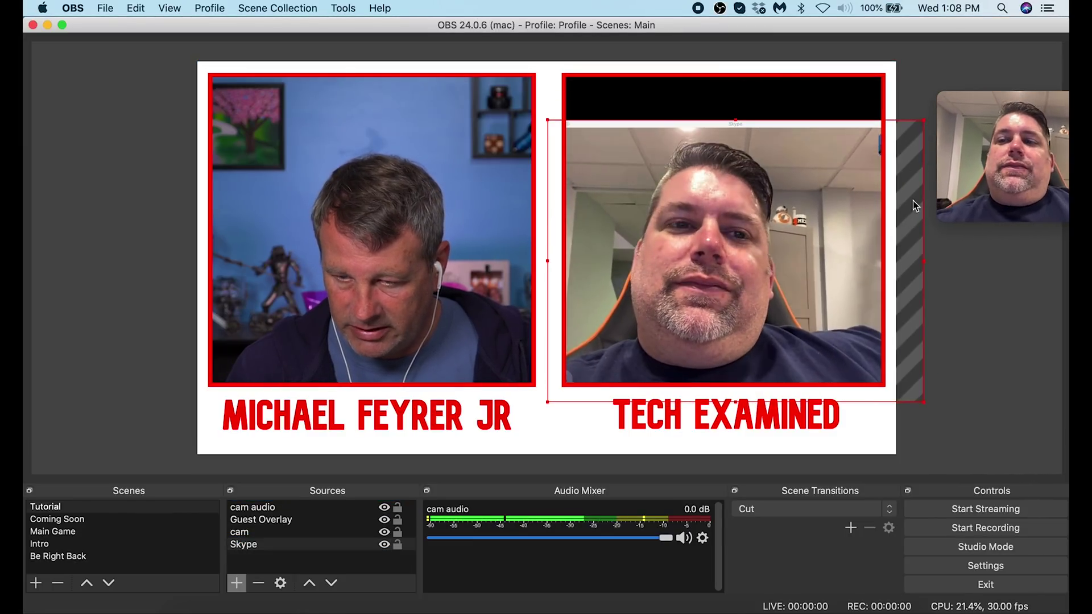
{"action": "left_click_drag", "start_coordinate": [909, 199], "coordinate": [913, 182]}
{"action": "left_click_drag", "start_coordinate": [930, 113], "coordinate": [961, 73]}
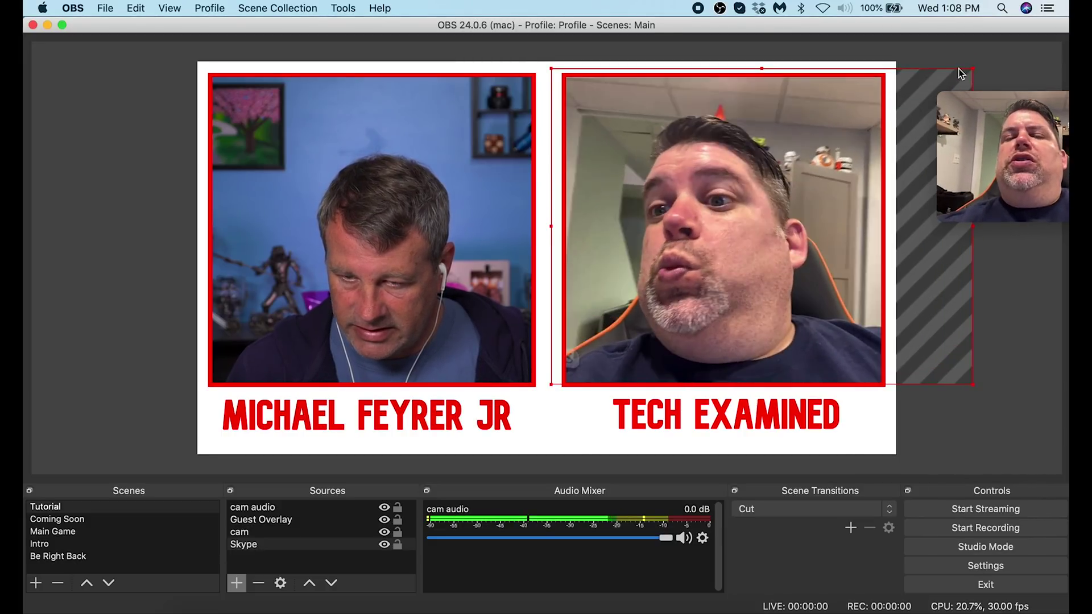
{"action": "left_click_drag", "start_coordinate": [1006, 147], "coordinate": [933, 370]}
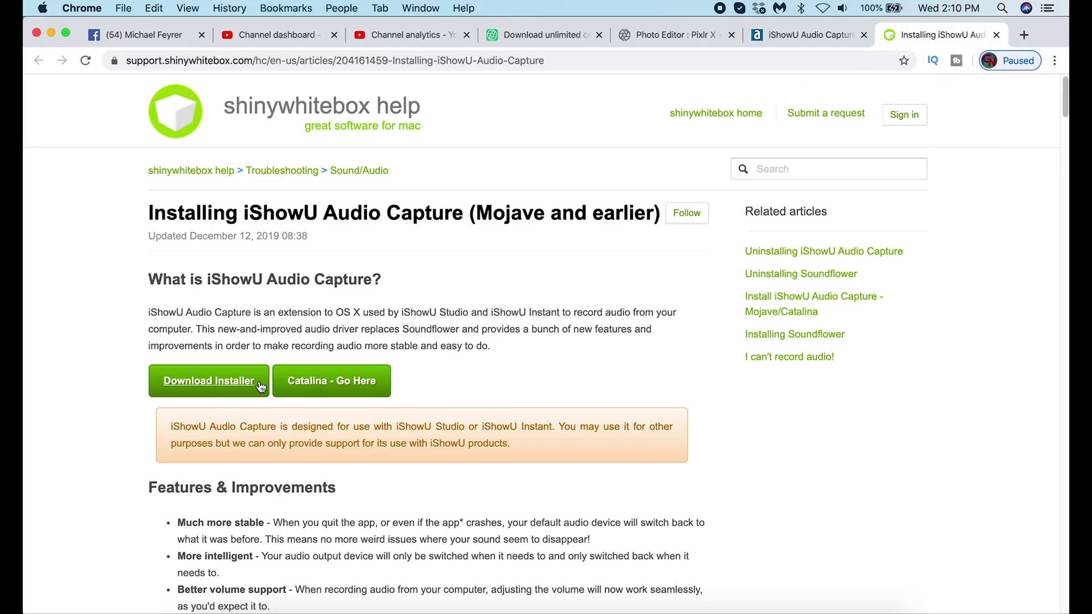
- Scroll through the iShowU Audio Capture help article
{"action": "scroll", "coordinate": [32, 494], "scroll_direction": "down", "scroll_amount": 9}
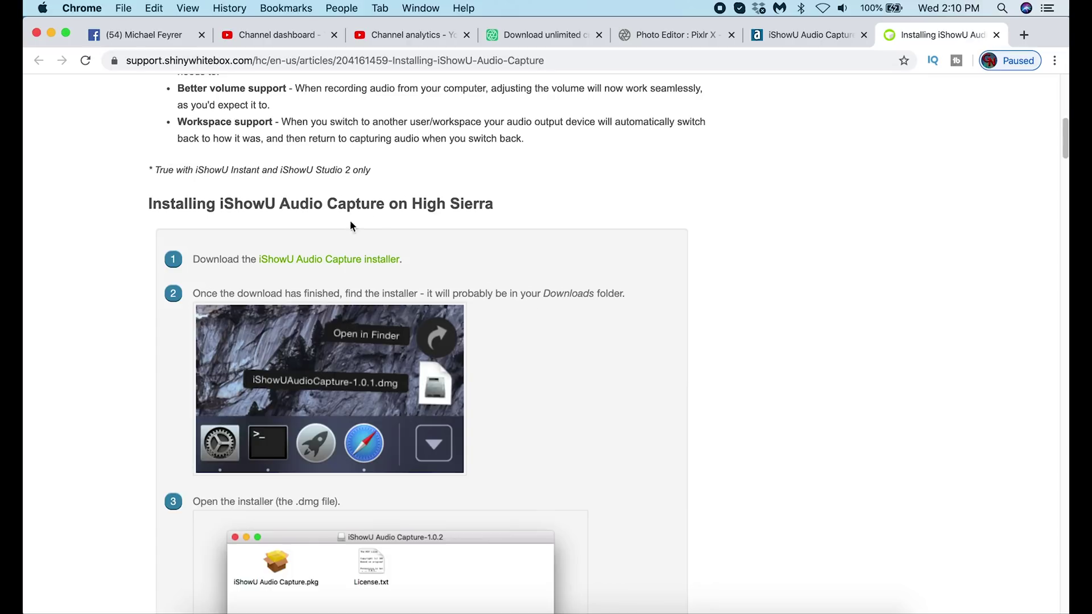
{"action": "scroll", "coordinate": [39, 414], "scroll_direction": "down", "scroll_amount": 20}
{"action": "scroll", "coordinate": [40, 415], "scroll_direction": "down", "scroll_amount": 20}
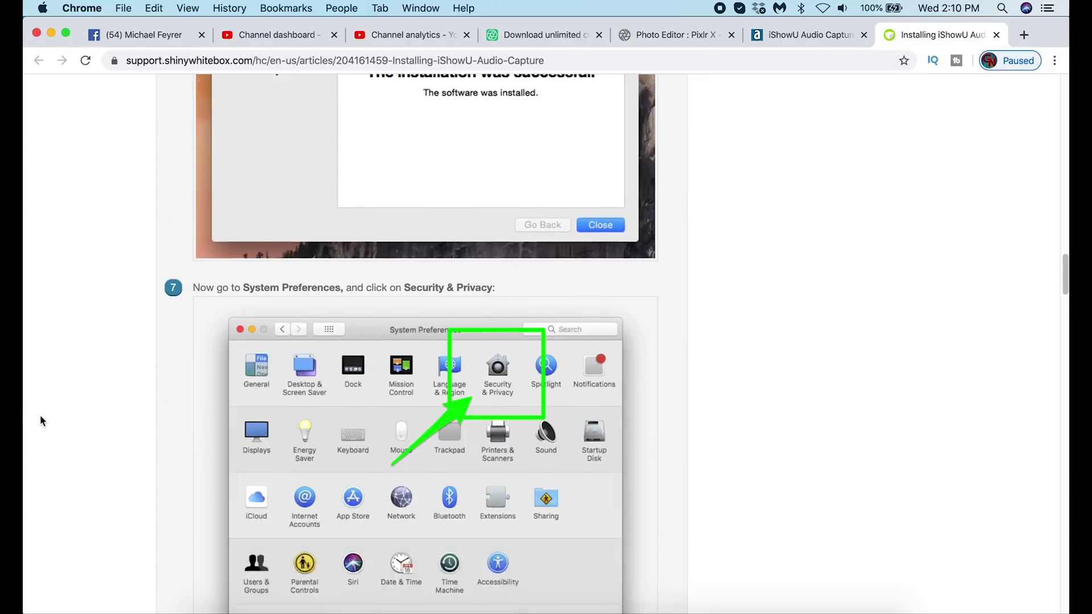
{"action": "scroll", "coordinate": [40, 416], "scroll_direction": "down", "scroll_amount": 20}
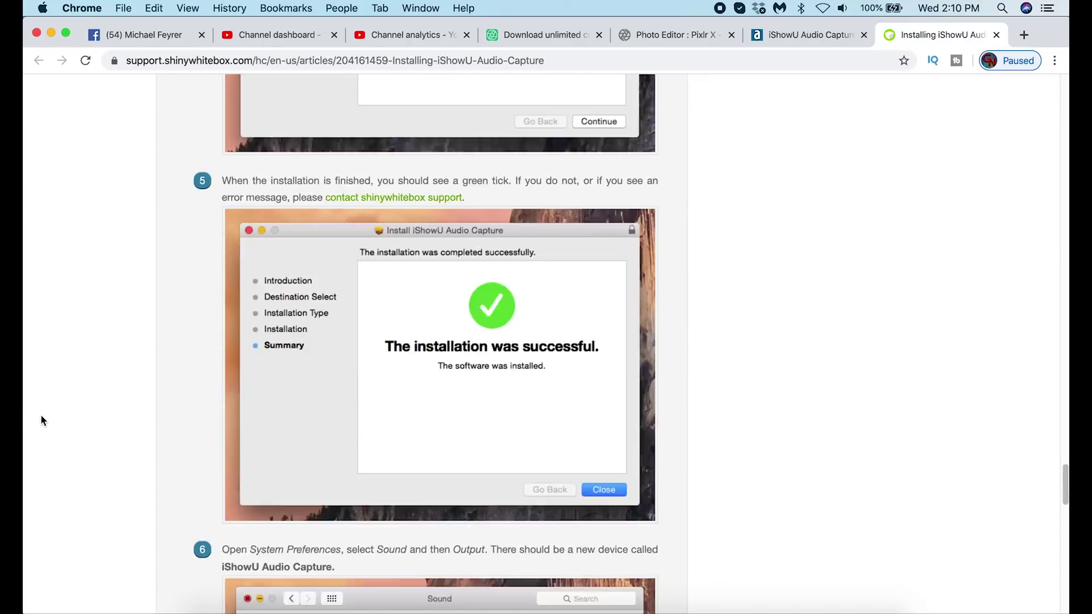
{"action": "scroll", "coordinate": [42, 413], "scroll_direction": "up", "scroll_amount": 20}
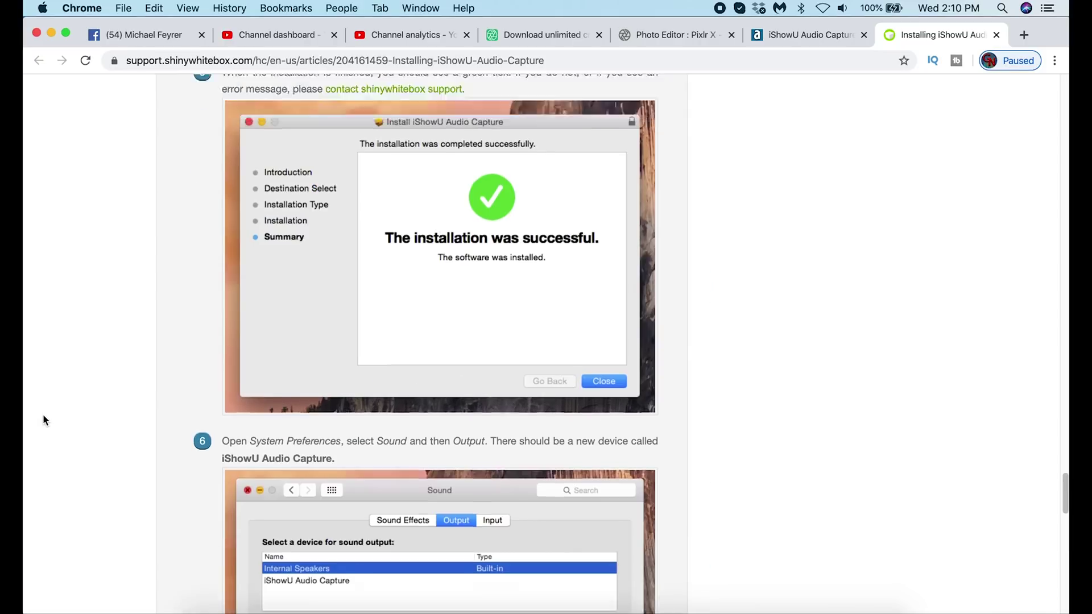
{"action": "scroll", "coordinate": [43, 414], "scroll_direction": "up", "scroll_amount": 20}
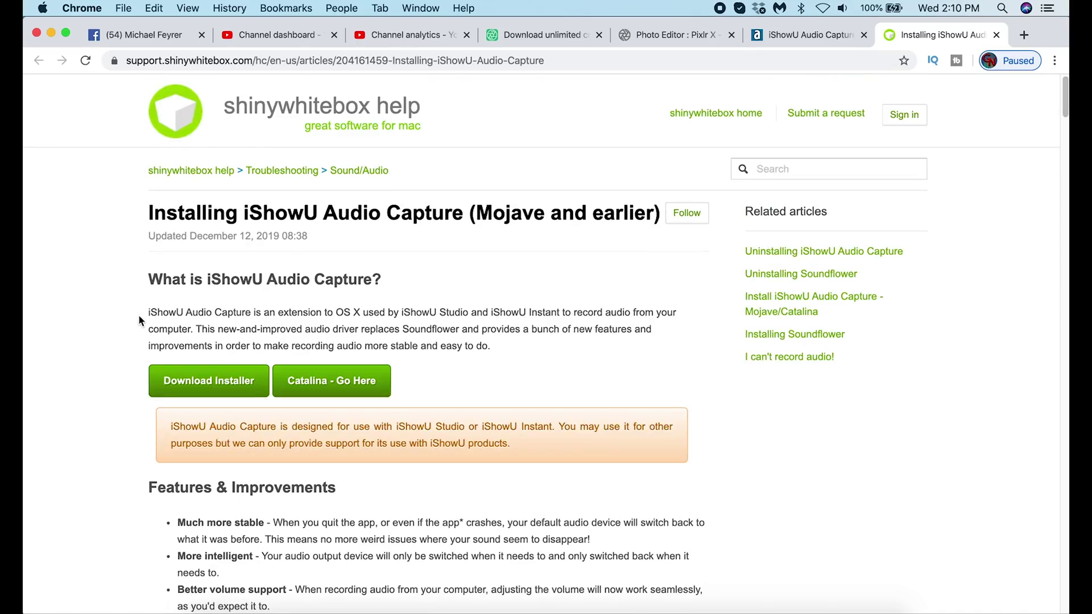
- Set the Mac's sound output to Multi-Output Device
{"action": "left_click", "coordinate": [844, 8]}
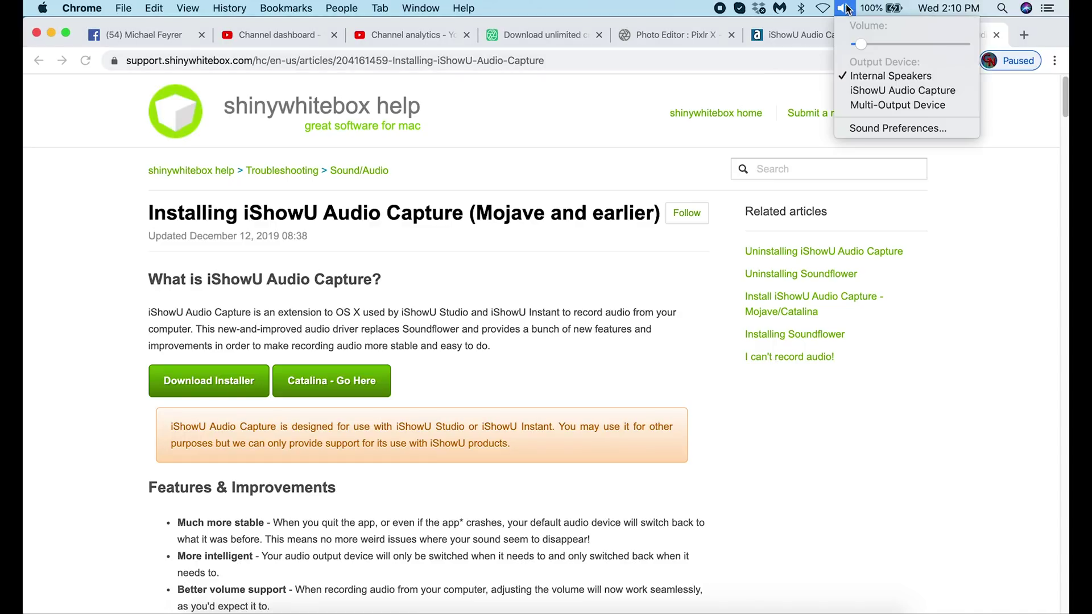
{"action": "left_click", "coordinate": [866, 107]}
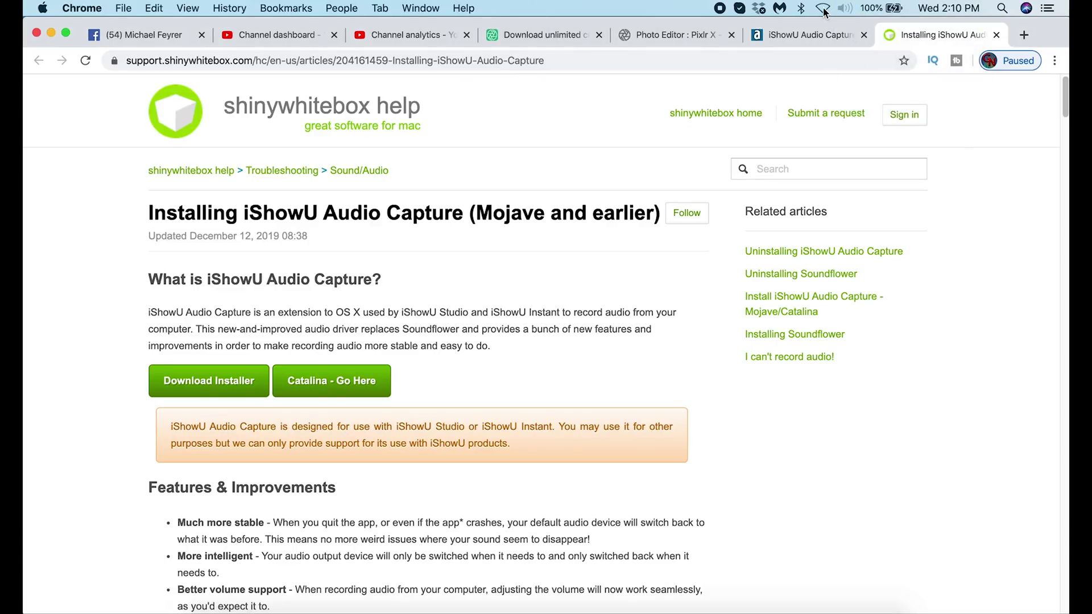
{"action": "scroll", "coordinate": [675, 372], "scroll_direction": "down", "scroll_amount": 12}
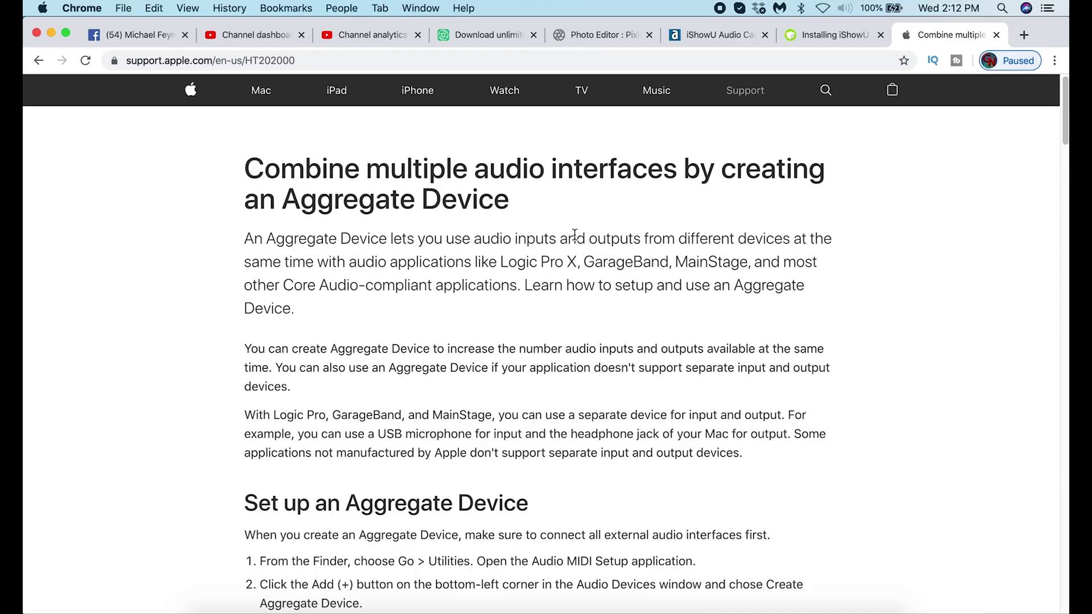
{"action": "scroll", "coordinate": [575, 235], "scroll_direction": "down", "scroll_amount": 8}
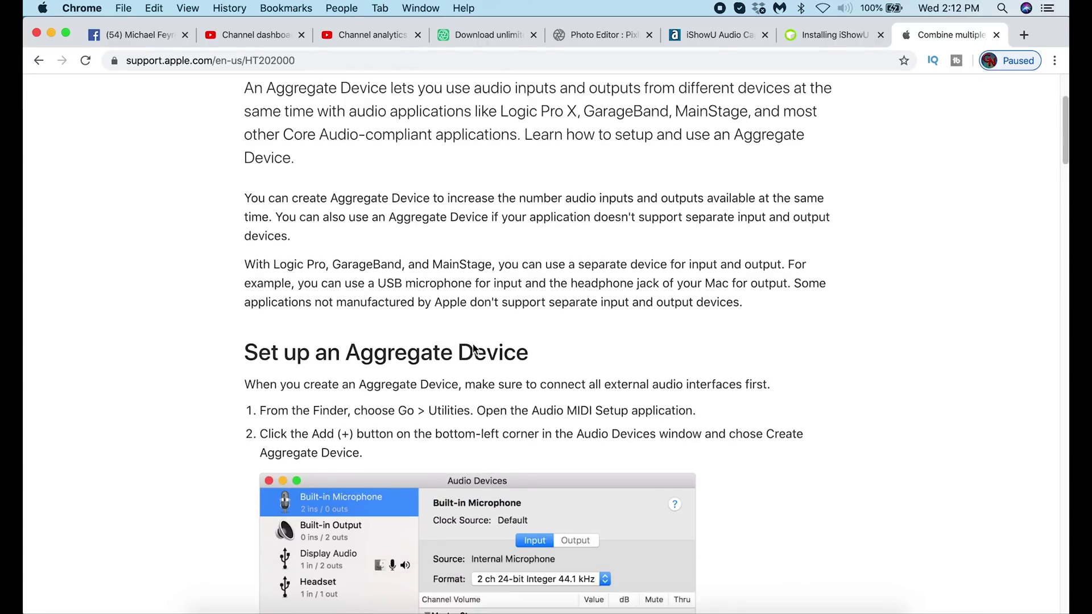
- Scroll through Apple's Aggregate Device article down to the footer and back up
{"action": "scroll", "coordinate": [358, 264], "scroll_direction": "down", "scroll_amount": 5}
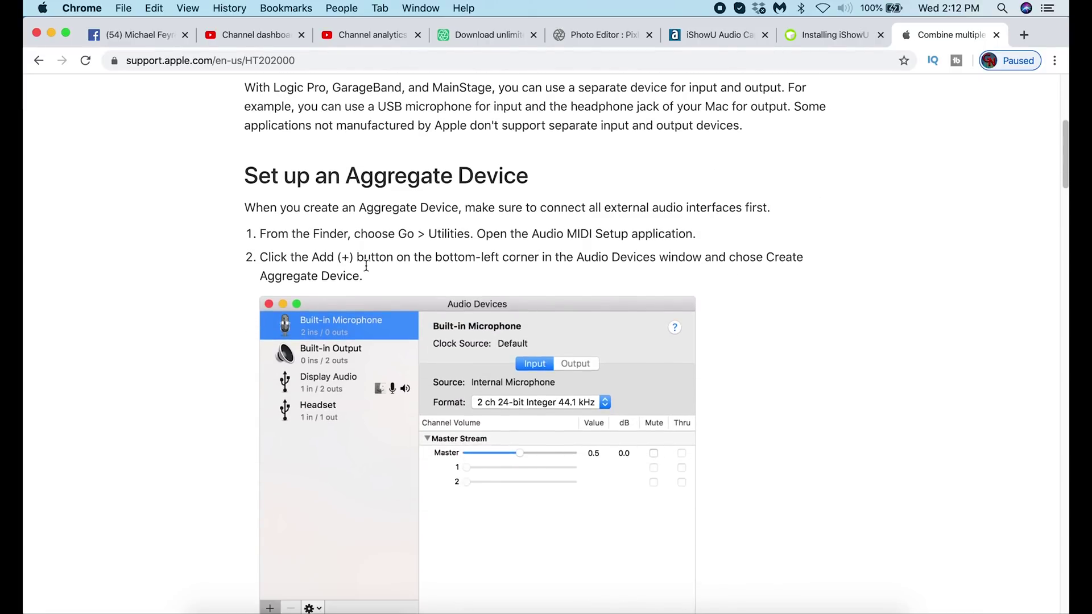
{"action": "scroll", "coordinate": [365, 269], "scroll_direction": "down", "scroll_amount": 11}
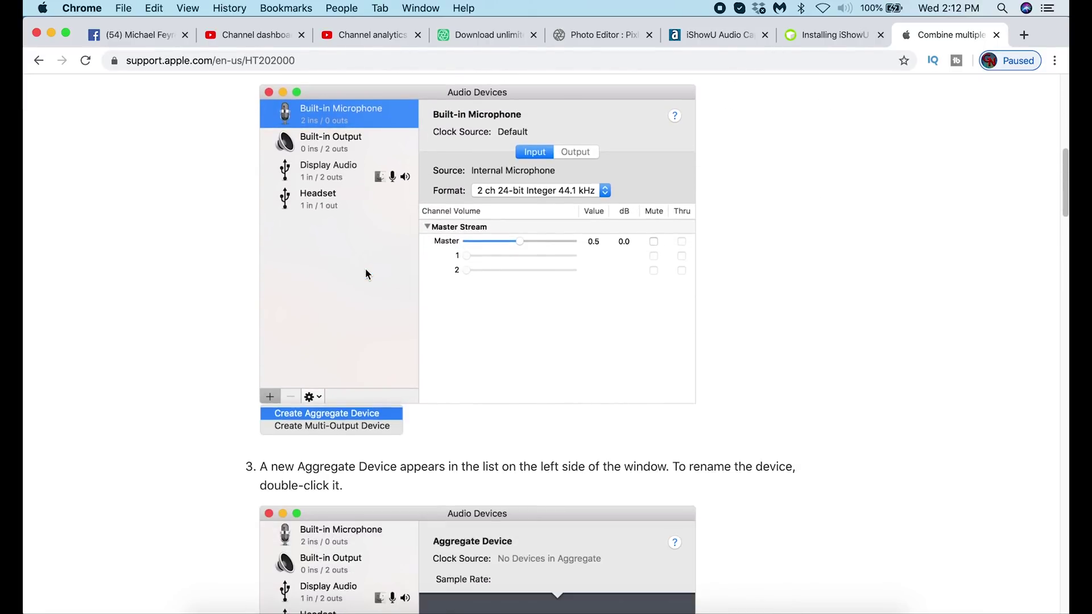
{"action": "scroll", "coordinate": [377, 281], "scroll_direction": "down", "scroll_amount": 17}
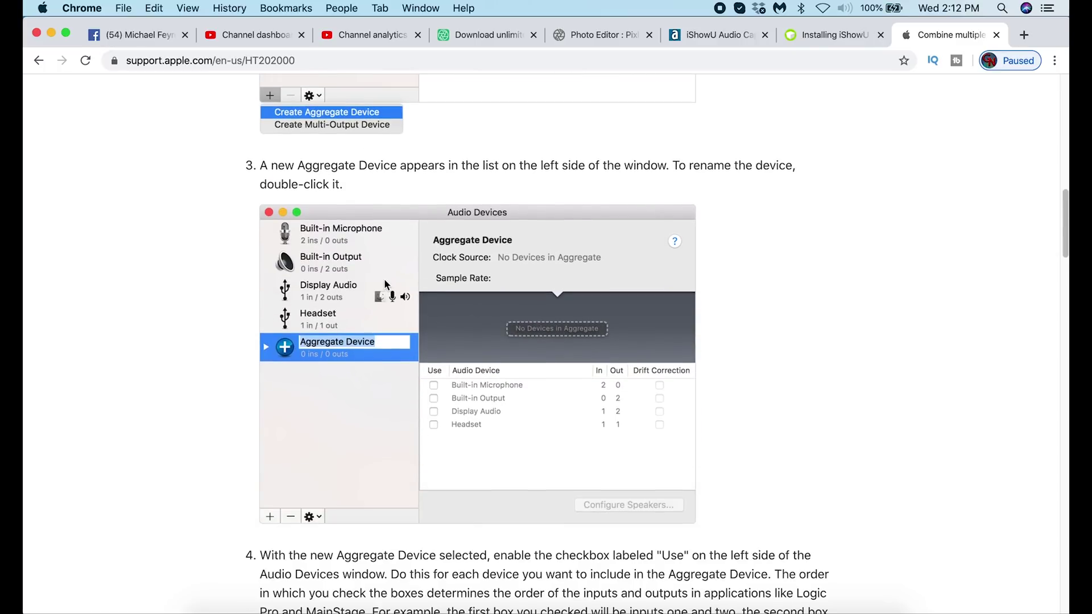
{"action": "scroll", "coordinate": [384, 283], "scroll_direction": "down", "scroll_amount": 15}
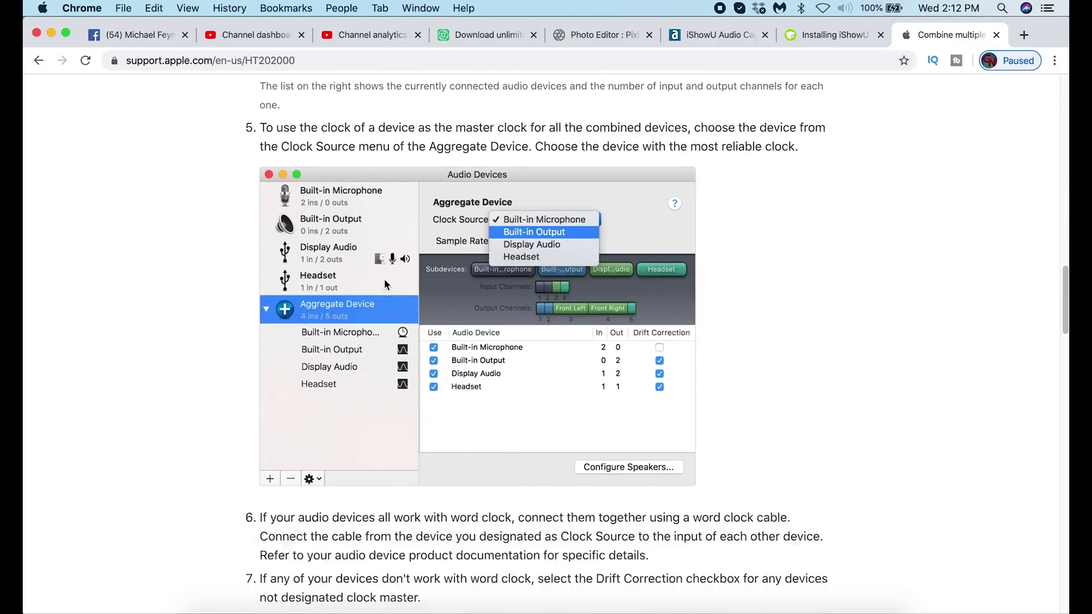
{"action": "scroll", "coordinate": [387, 285], "scroll_direction": "down", "scroll_amount": 12}
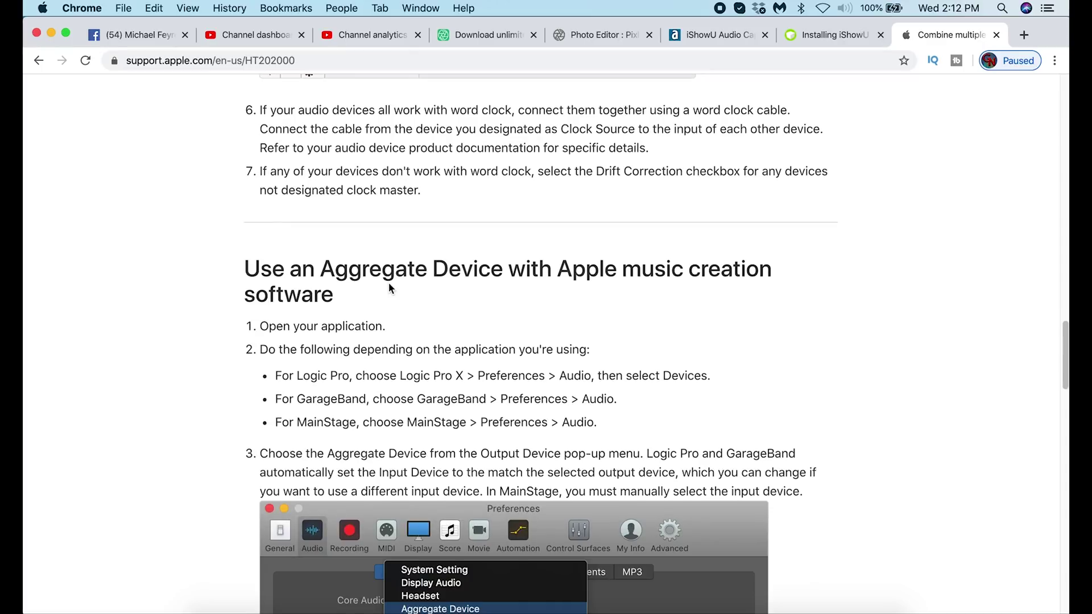
{"action": "scroll", "coordinate": [390, 283], "scroll_direction": "down", "scroll_amount": 10}
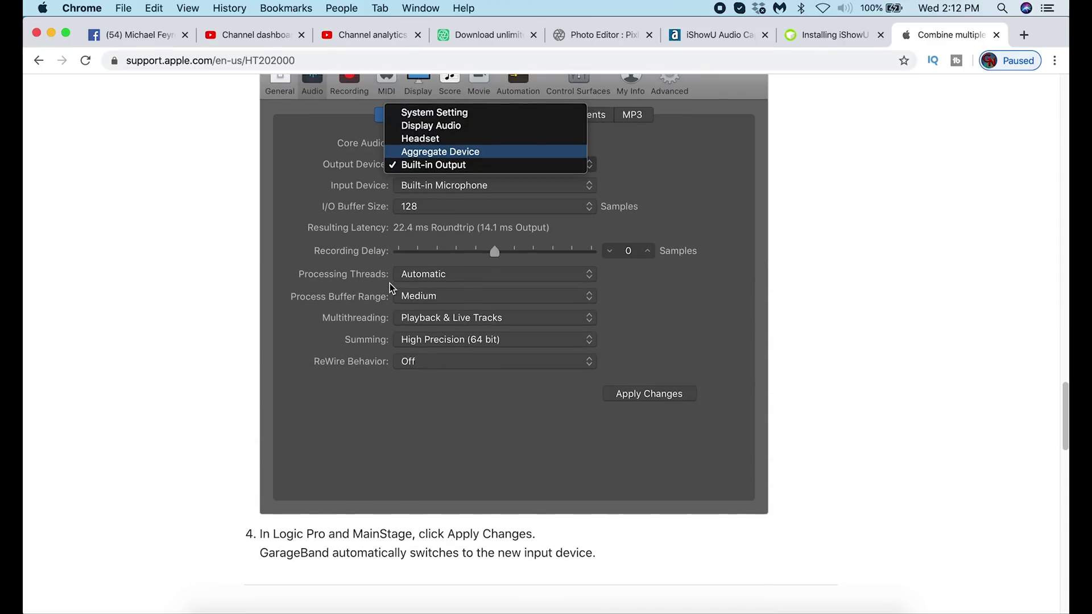
{"action": "scroll", "coordinate": [390, 283], "scroll_direction": "down", "scroll_amount": 10}
{"action": "scroll", "coordinate": [390, 282], "scroll_direction": "down", "scroll_amount": 6}
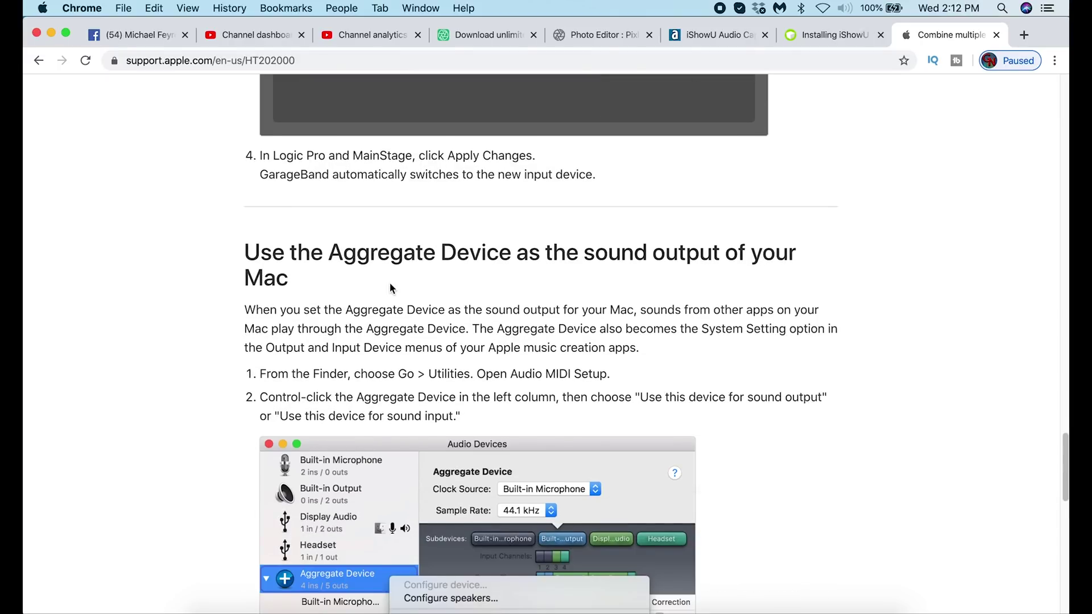
{"action": "scroll", "coordinate": [490, 239], "scroll_direction": "down", "scroll_amount": 10}
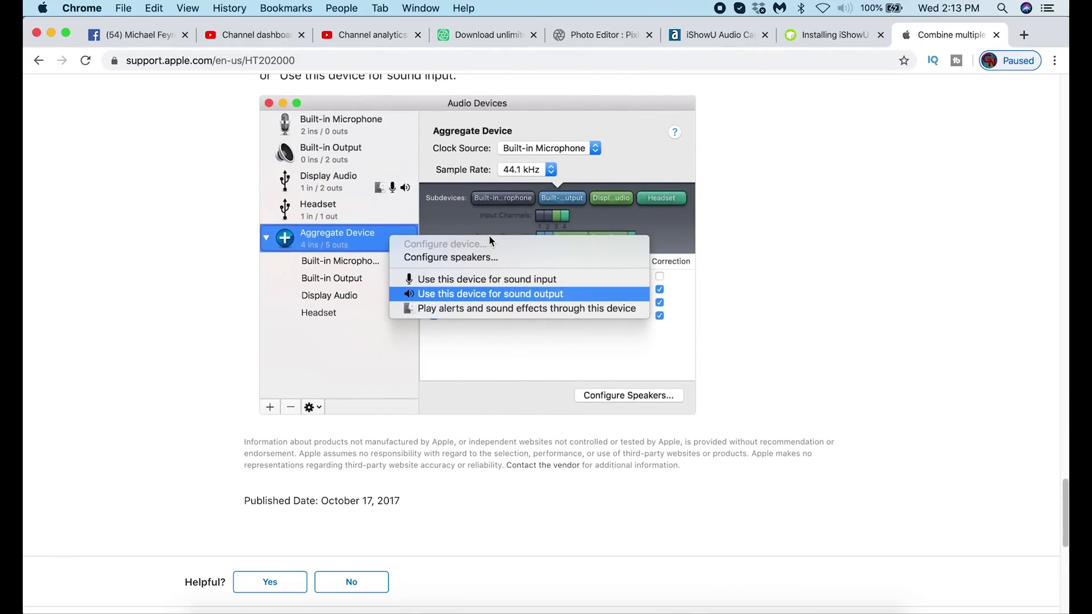
{"action": "scroll", "coordinate": [490, 240], "scroll_direction": "down", "scroll_amount": 4}
{"action": "scroll", "coordinate": [489, 239], "scroll_direction": "down", "scroll_amount": 2}
{"action": "scroll", "coordinate": [489, 239], "scroll_direction": "up", "scroll_amount": 20}
{"action": "scroll", "coordinate": [489, 241], "scroll_direction": "up", "scroll_amount": 20}
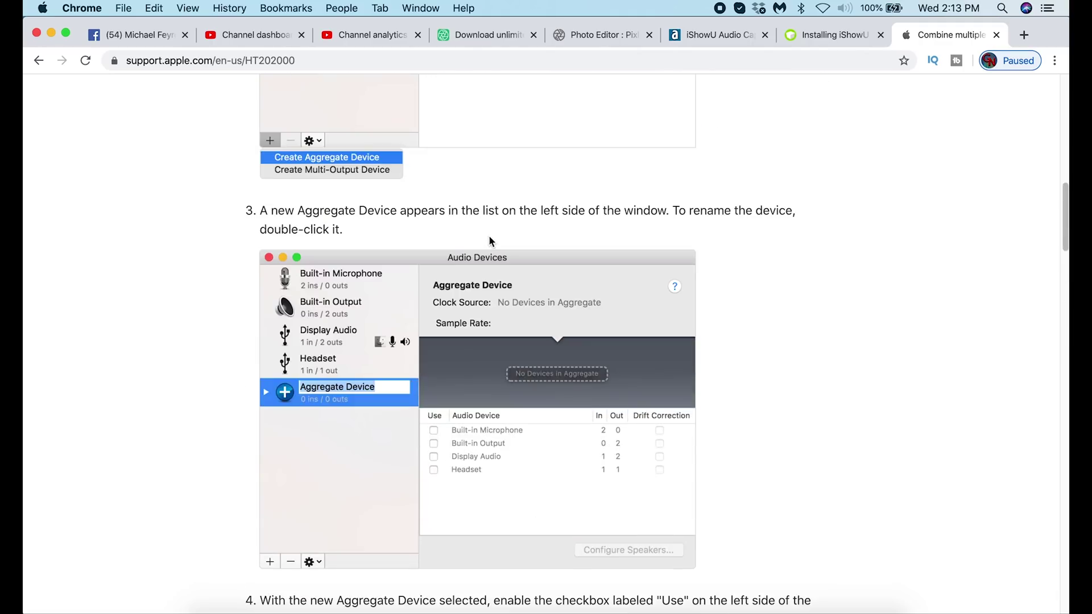
{"action": "scroll", "coordinate": [490, 240], "scroll_direction": "up", "scroll_amount": 15}
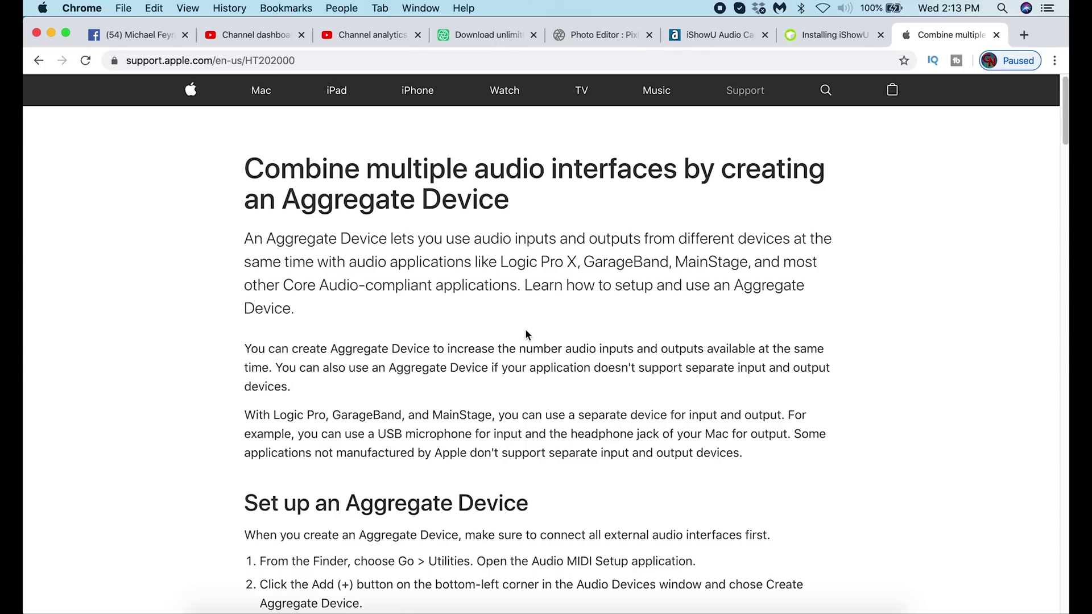
{"action": "scroll", "coordinate": [525, 328], "scroll_direction": "down", "scroll_amount": 6}
{"action": "scroll", "coordinate": [524, 327], "scroll_direction": "down", "scroll_amount": 5}
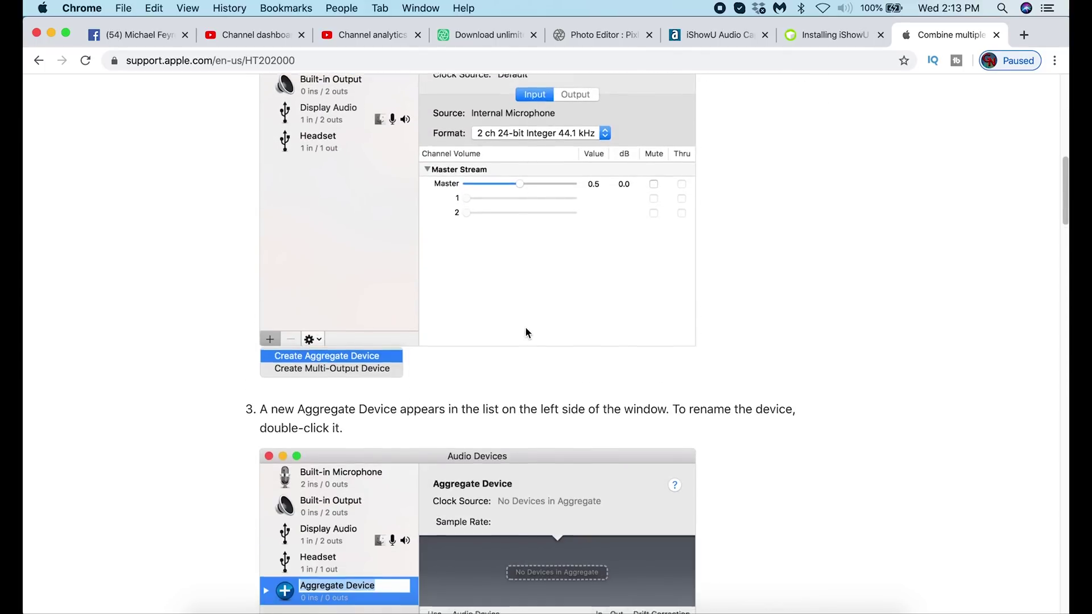
{"action": "scroll", "coordinate": [524, 326], "scroll_direction": "down", "scroll_amount": 20}
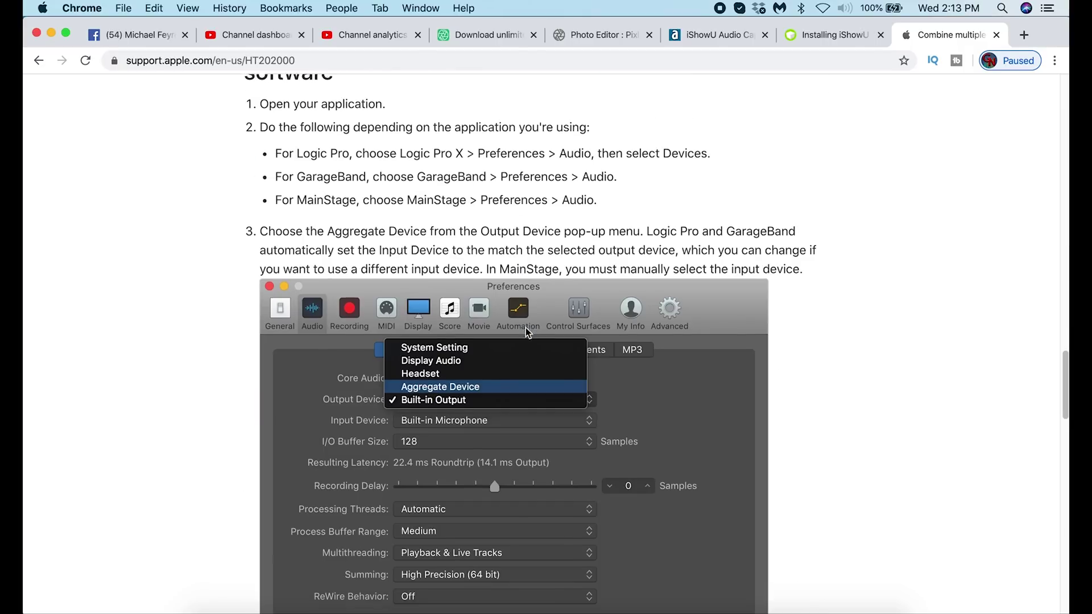
{"action": "scroll", "coordinate": [525, 327], "scroll_direction": "down", "scroll_amount": 18}
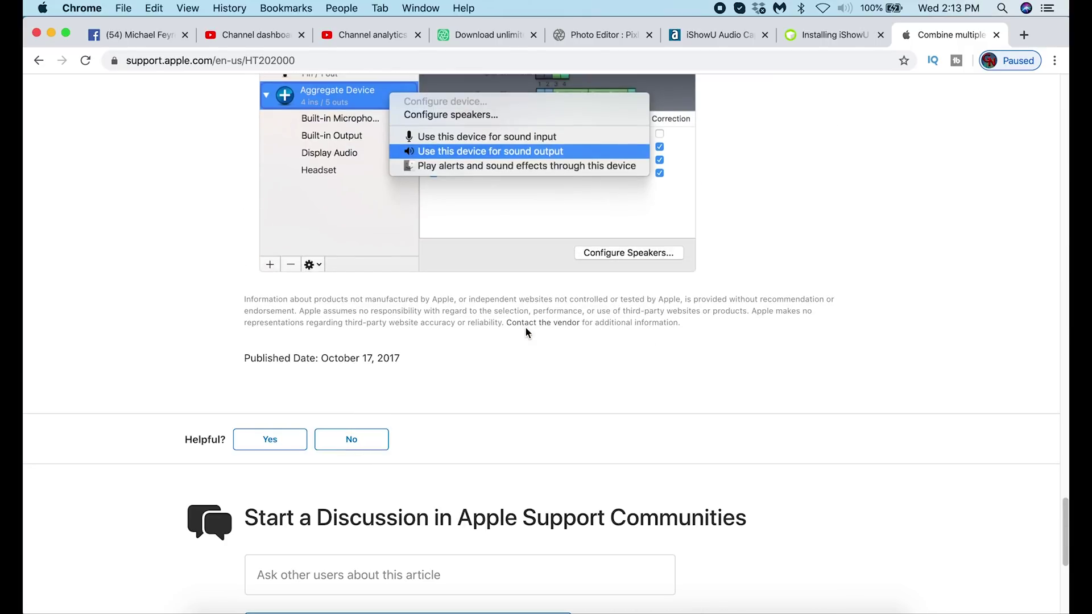
{"action": "scroll", "coordinate": [524, 327], "scroll_direction": "up", "scroll_amount": 20}
{"action": "scroll", "coordinate": [525, 325], "scroll_direction": "up", "scroll_amount": 15}
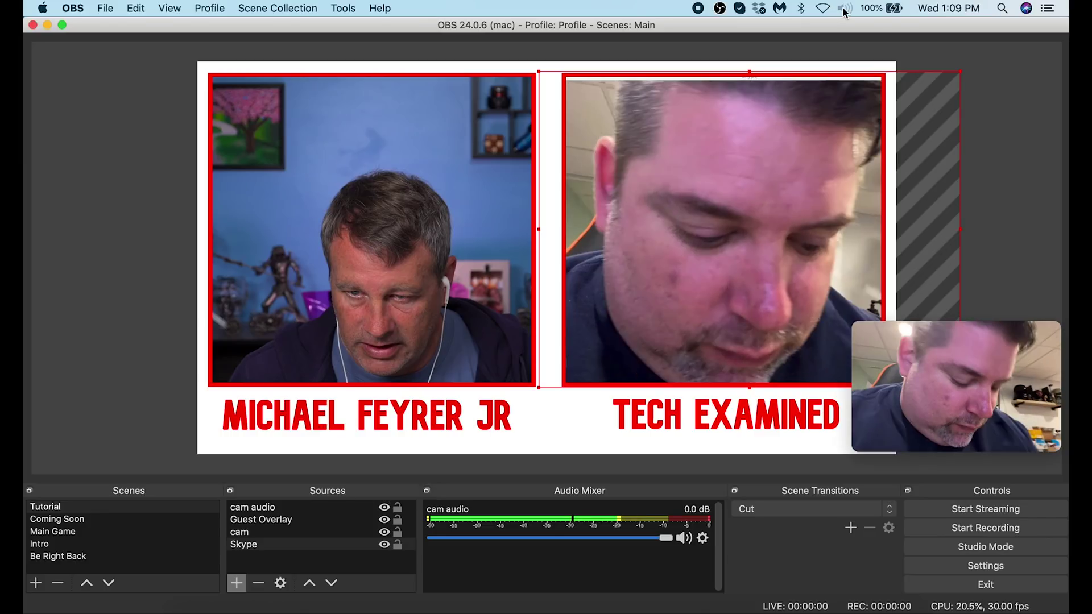
{"action": "left_click", "coordinate": [844, 9]}
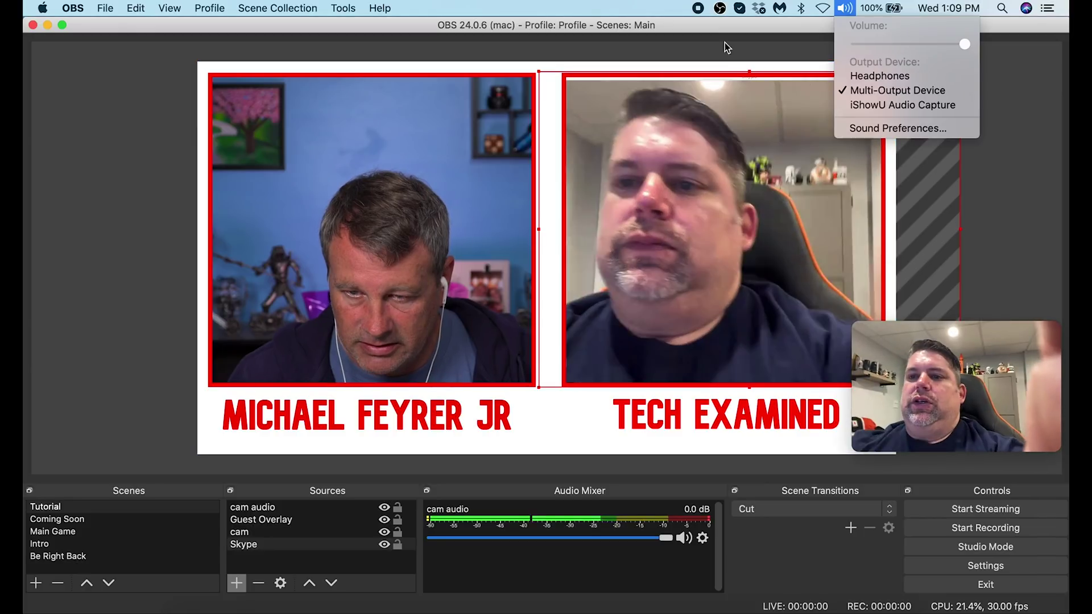
{"action": "left_click", "coordinate": [721, 27]}
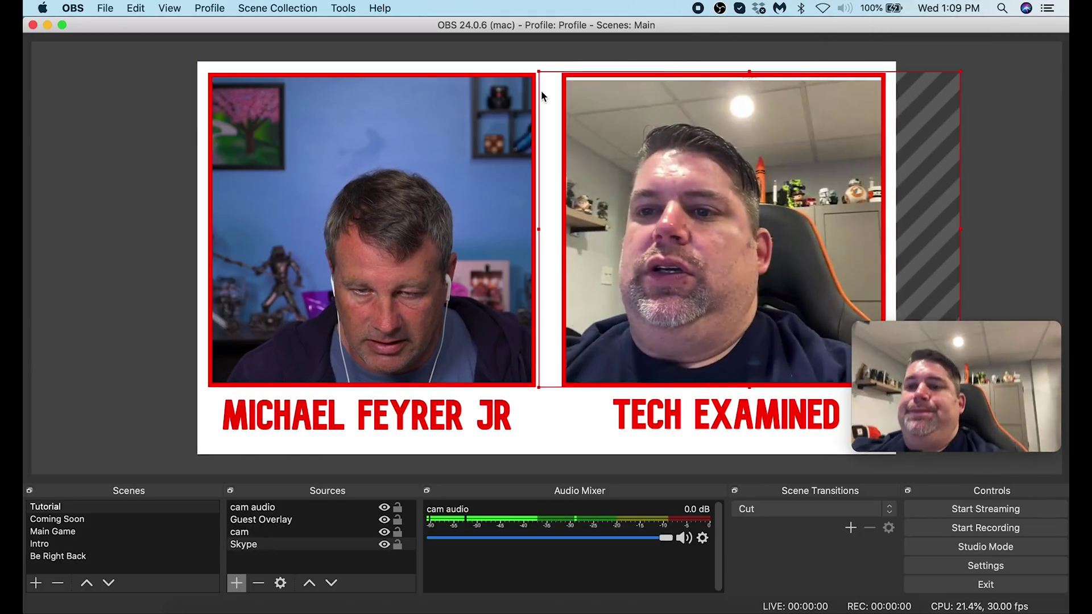
- Create an Audio Input Capture source named 'skype audio' using the iShowU Audio Capture device
{"action": "left_click", "coordinate": [237, 582]}
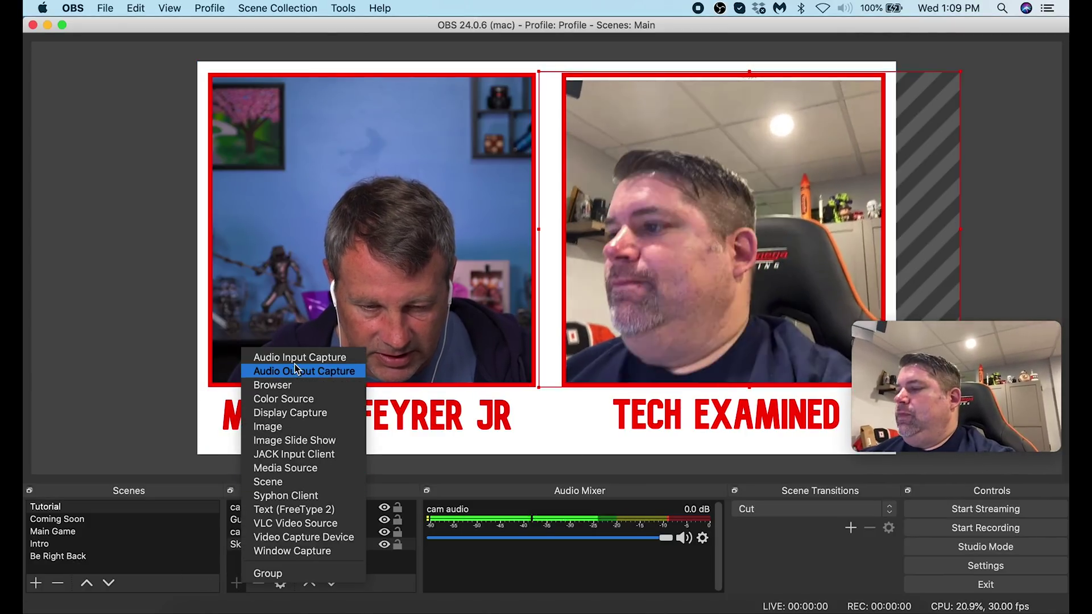
{"action": "left_click", "coordinate": [293, 357]}
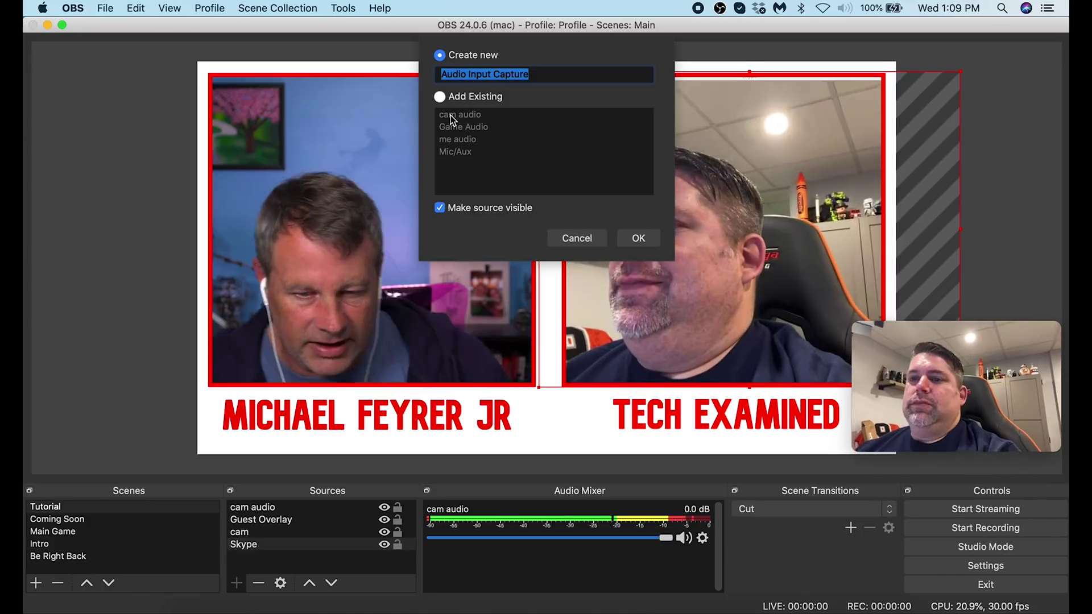
{"action": "type", "text": "skype audio"}
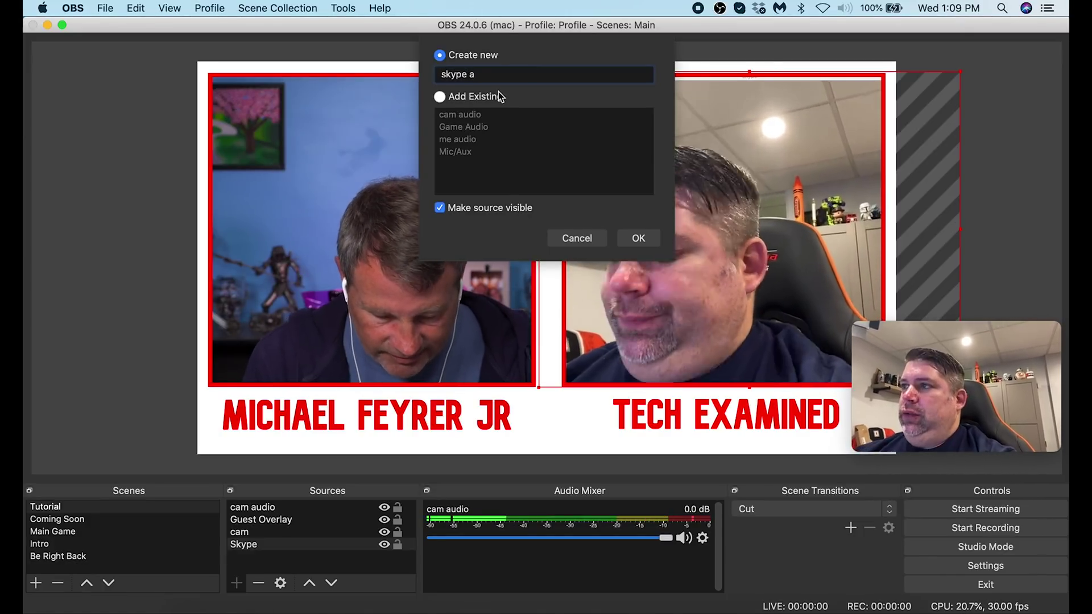
{"action": "left_click", "coordinate": [633, 236]}
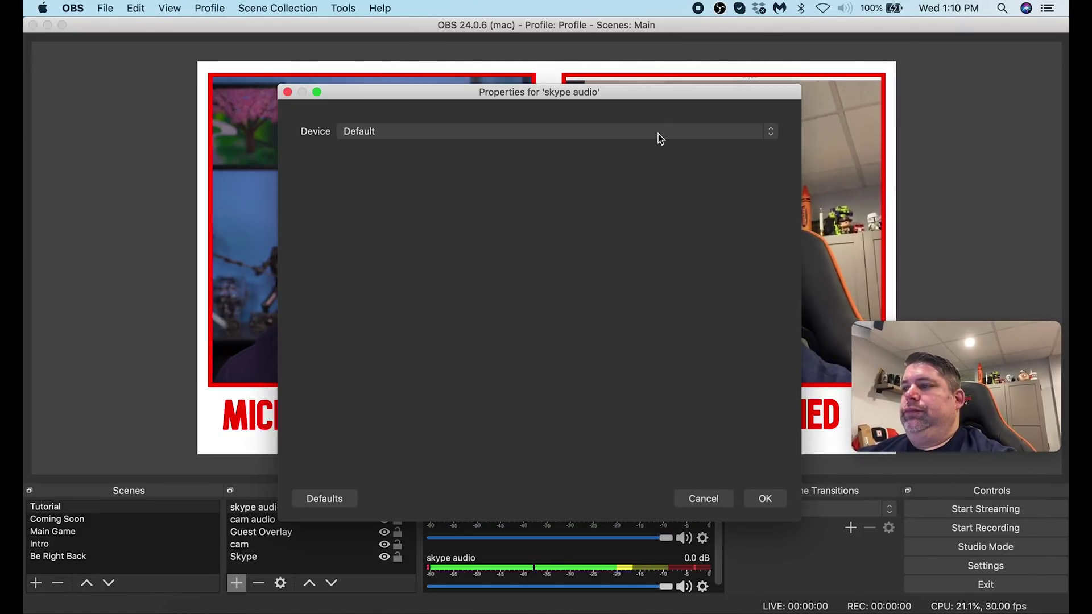
{"action": "left_click", "coordinate": [771, 135]}
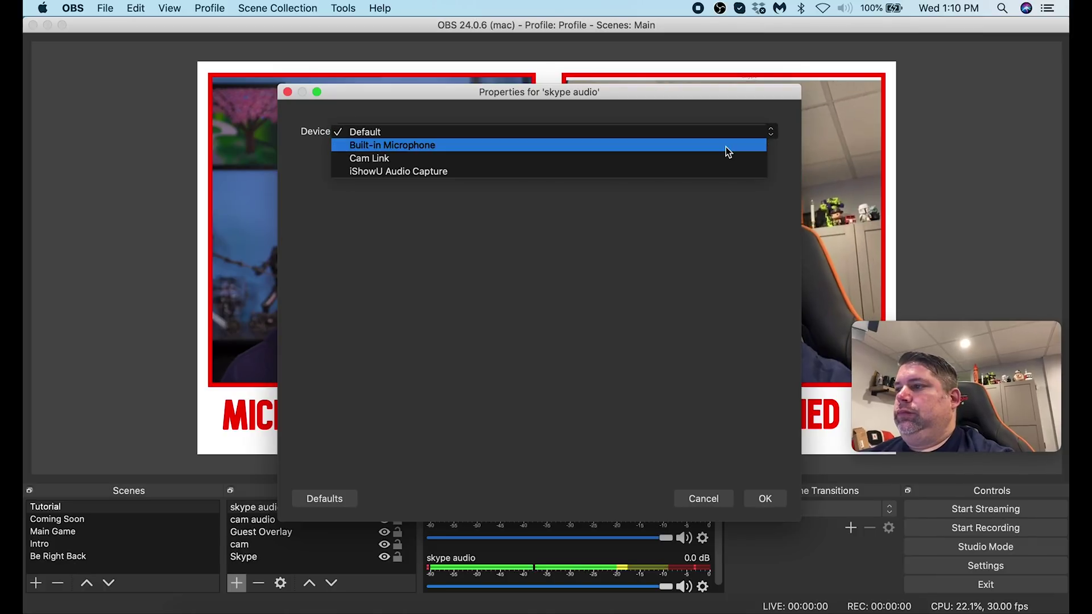
{"action": "left_click", "coordinate": [707, 172]}
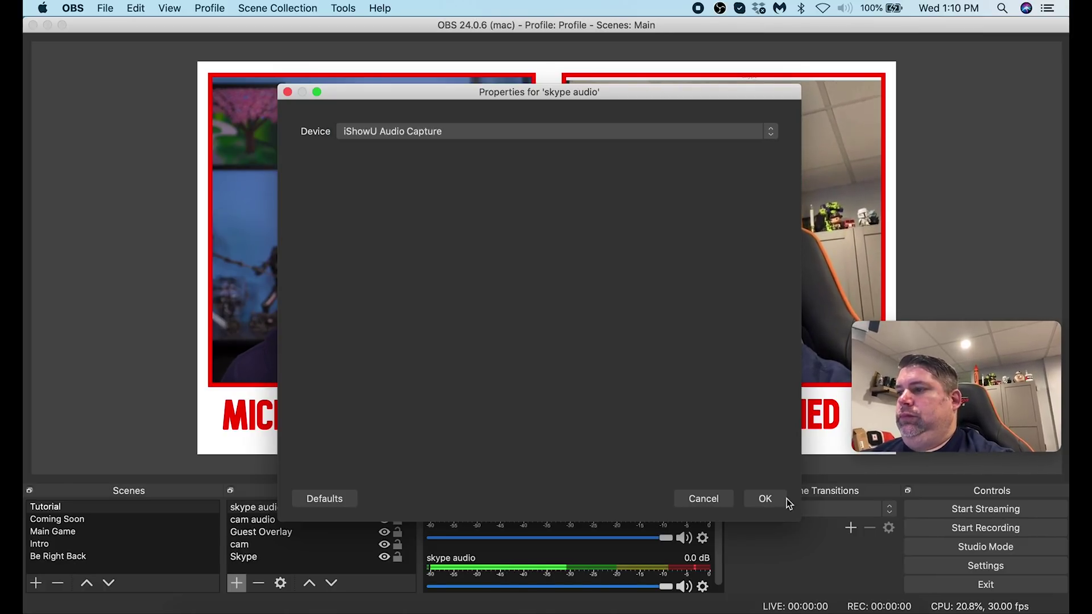
{"action": "left_click", "coordinate": [757, 497]}
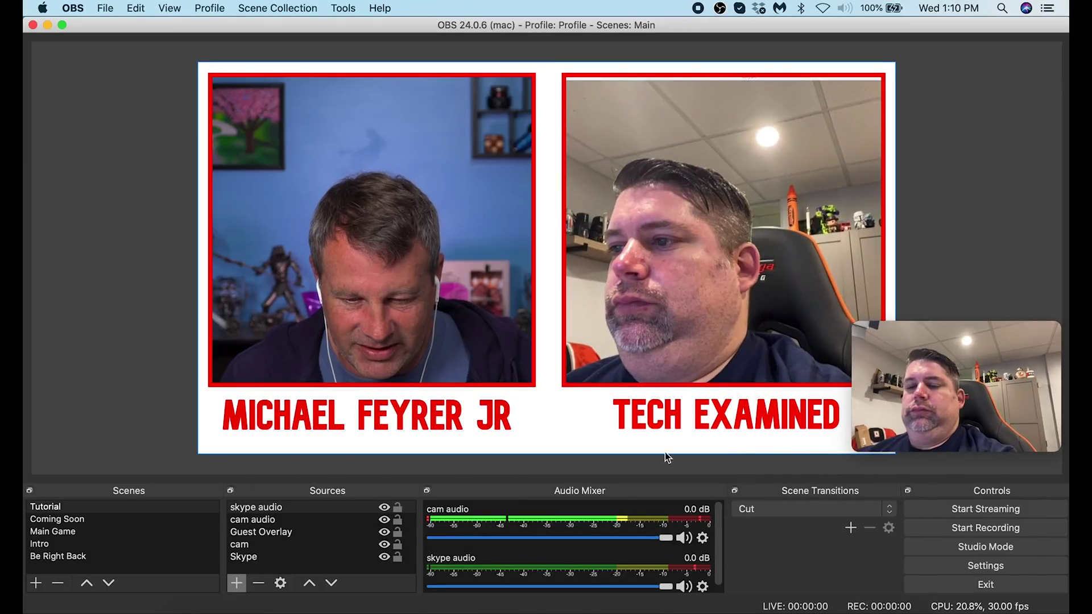